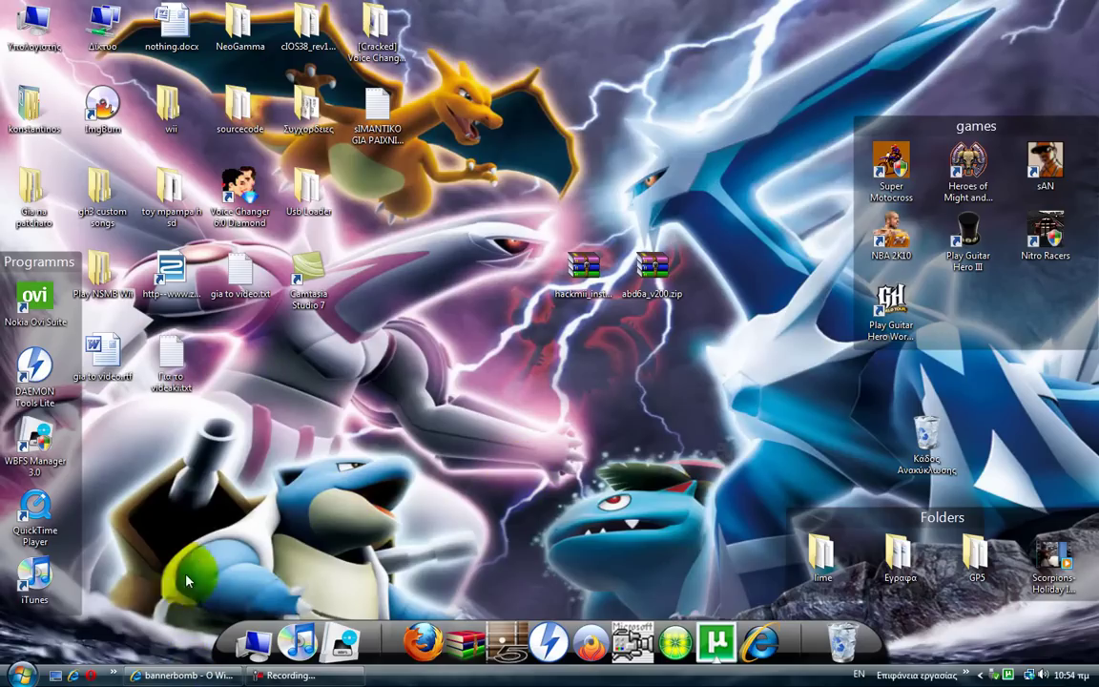
Glance at the BootMii.org tab, then return to the bannerbomb version list and note the 4.2-only entry
click(177, 677)
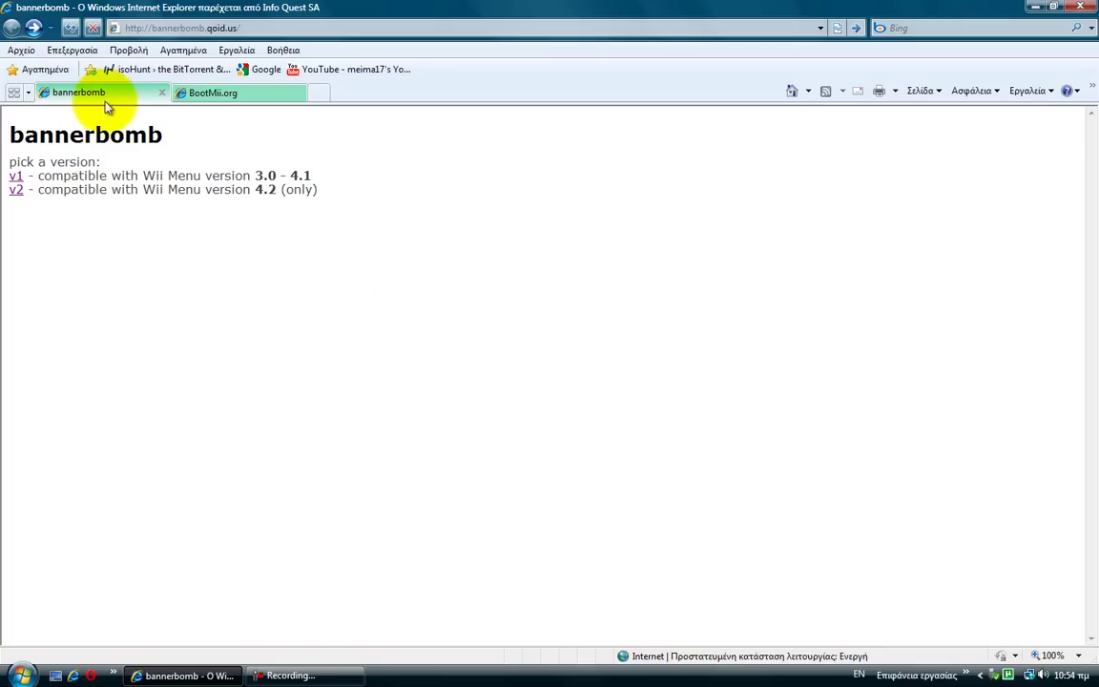
click(233, 96)
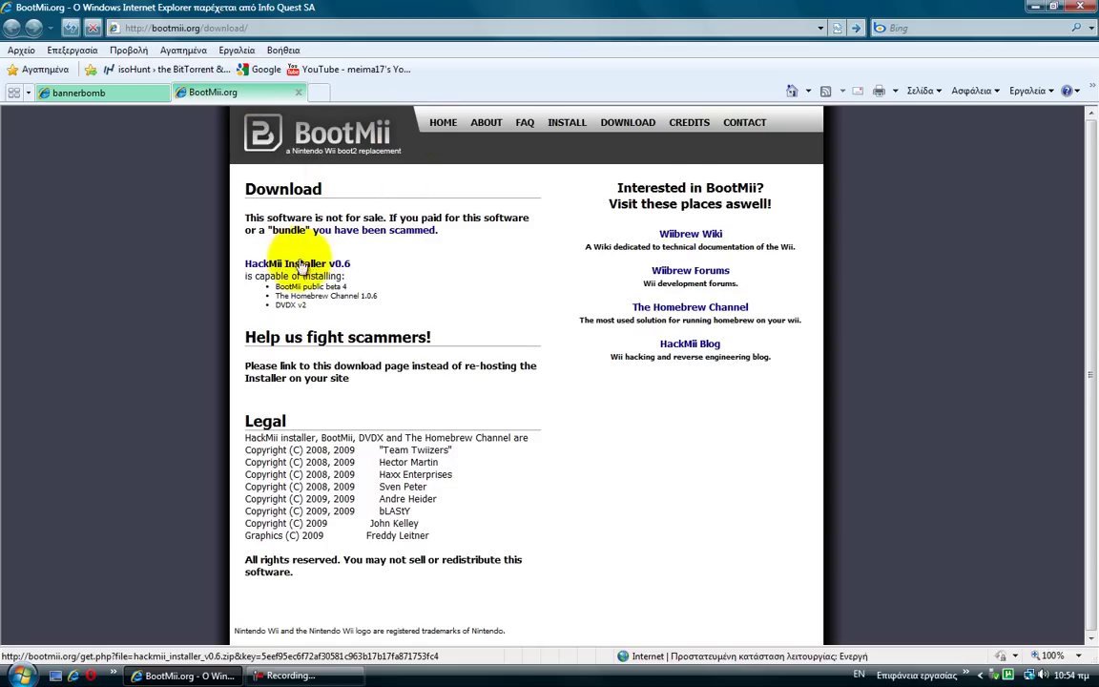
click(77, 92)
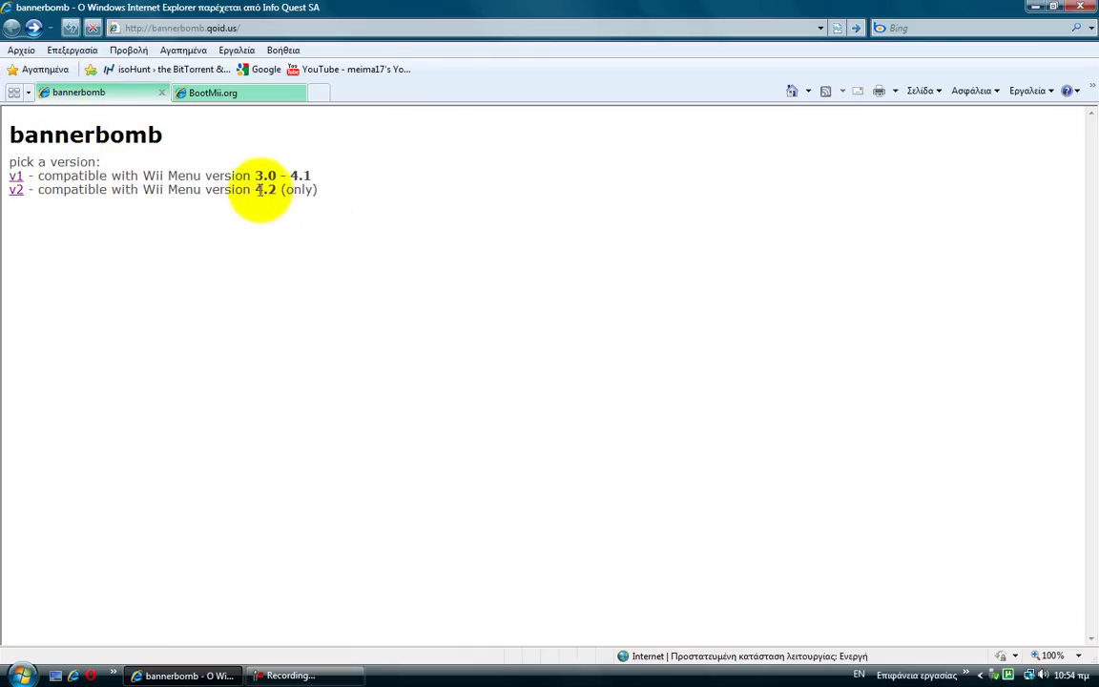
drag(254, 189, 315, 189)
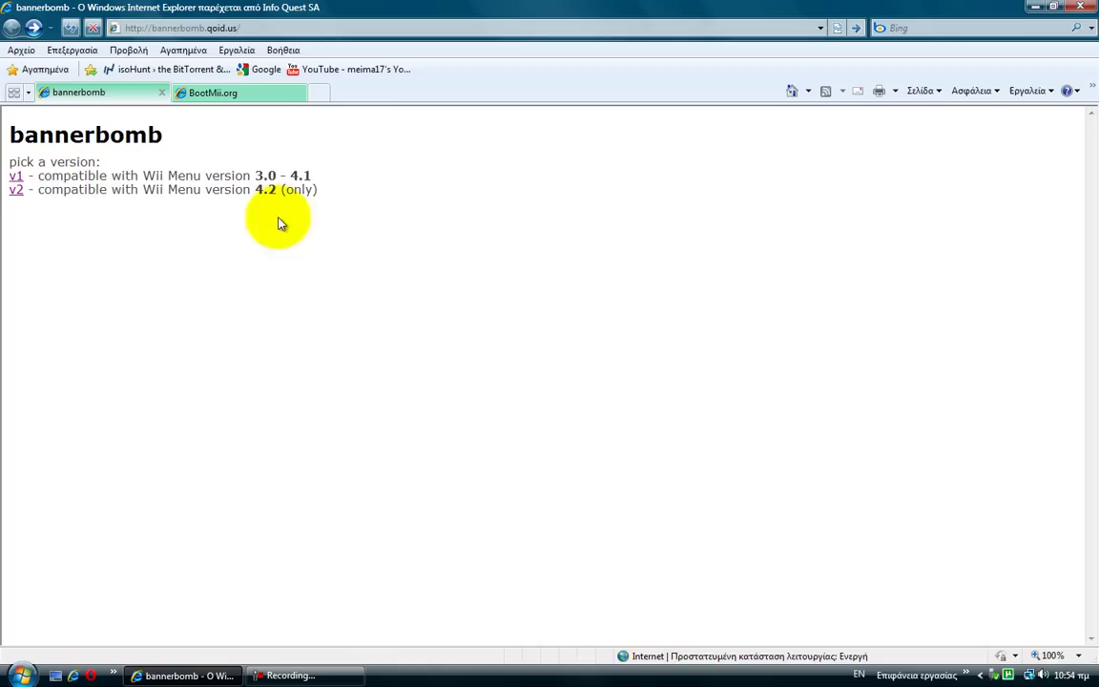
Compare the v2 page (abd6a_v200.zip) with the v1 page (aad1f_v108.zip), ending on v2
click(14, 191)
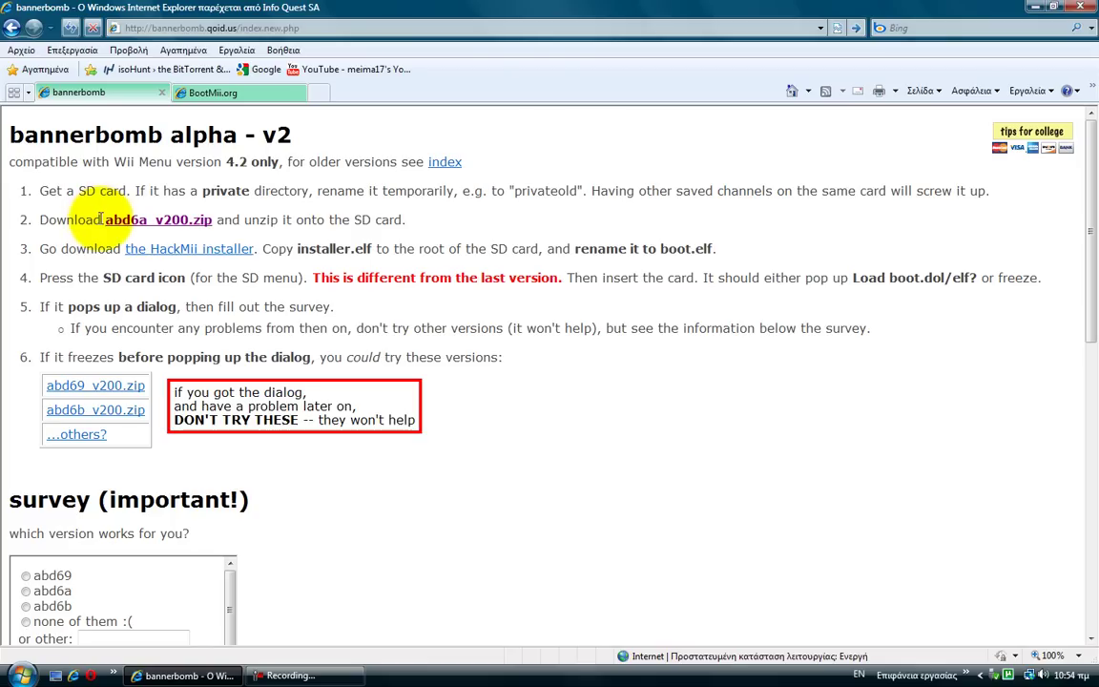
drag(102, 220, 216, 225)
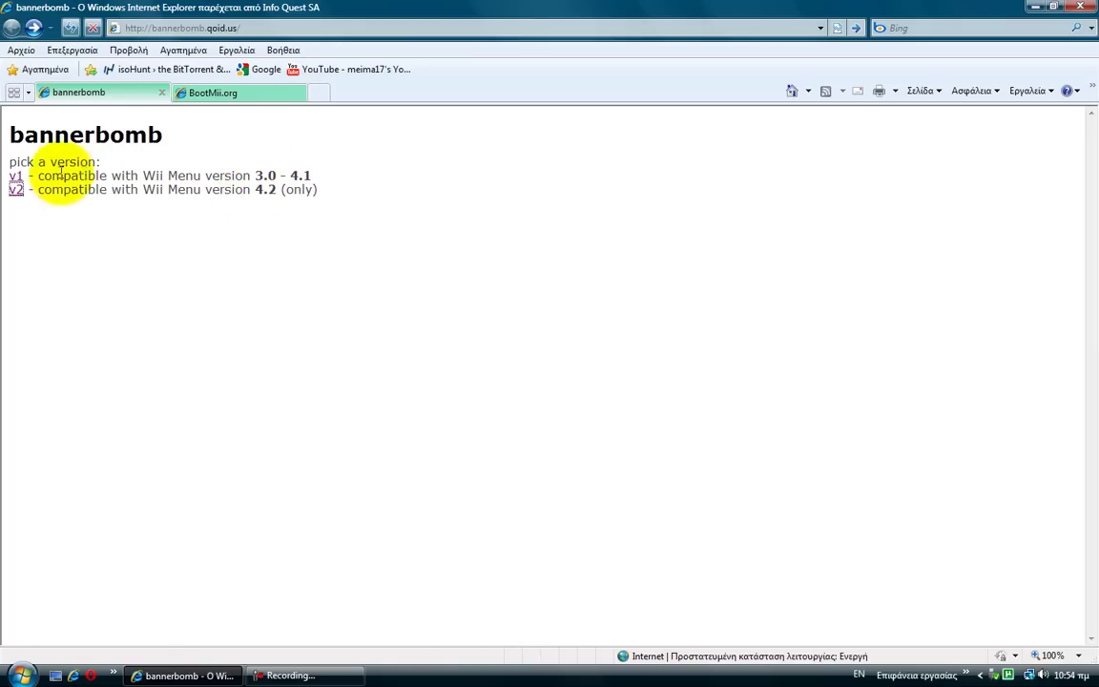
drag(101, 206, 230, 210)
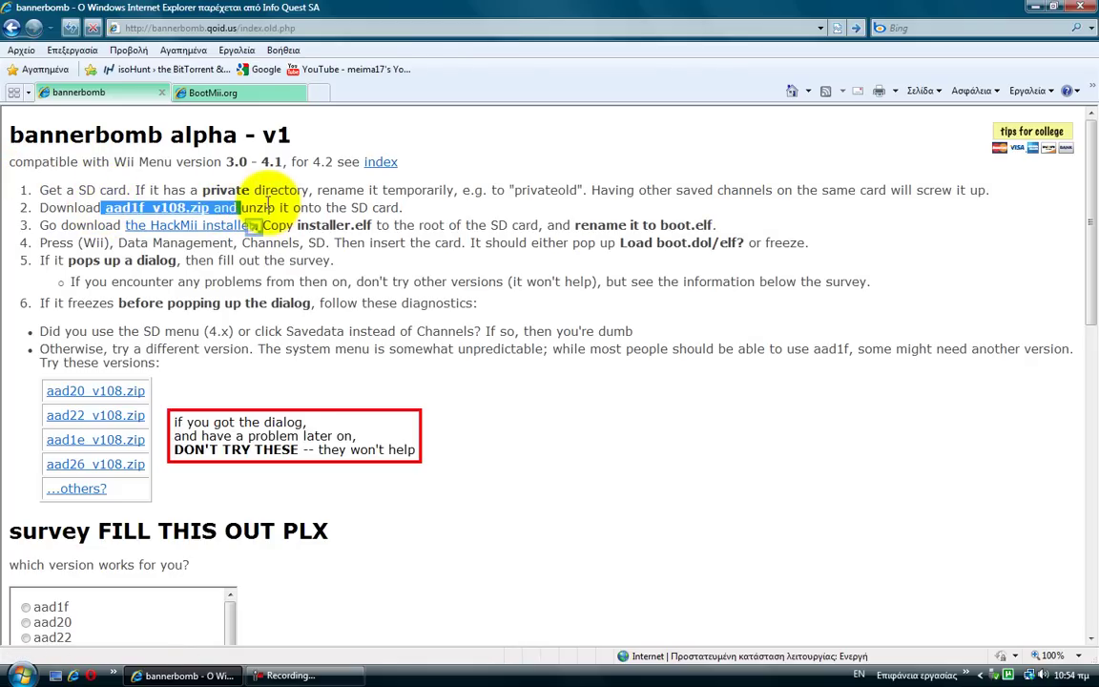
click(243, 187)
click(11, 26)
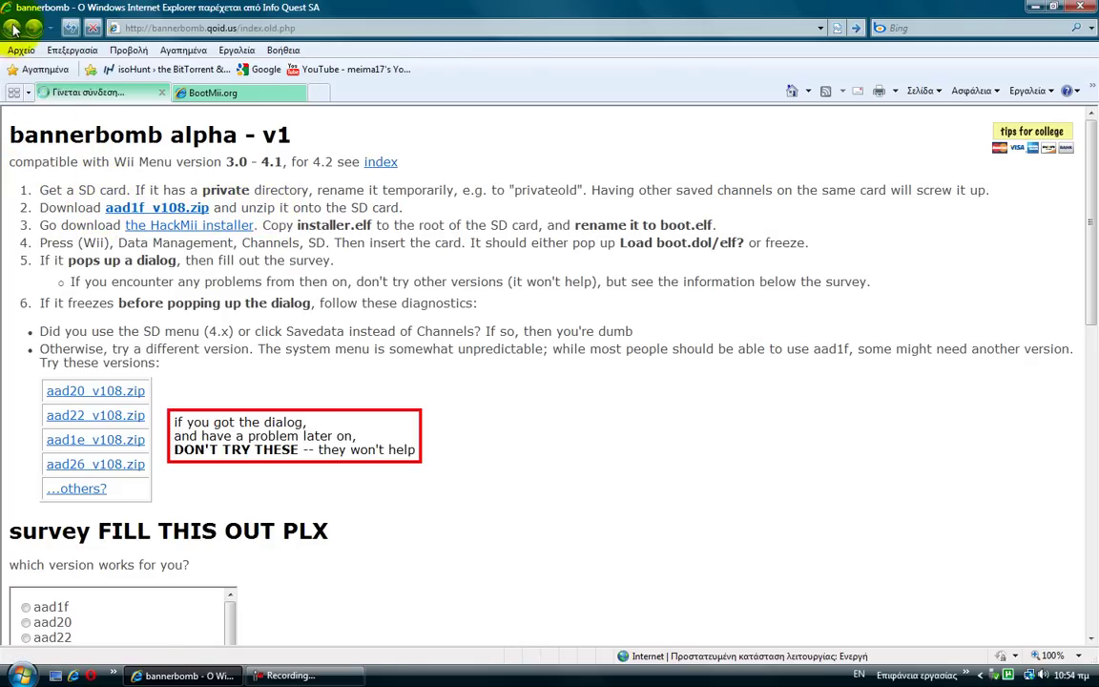
click(21, 191)
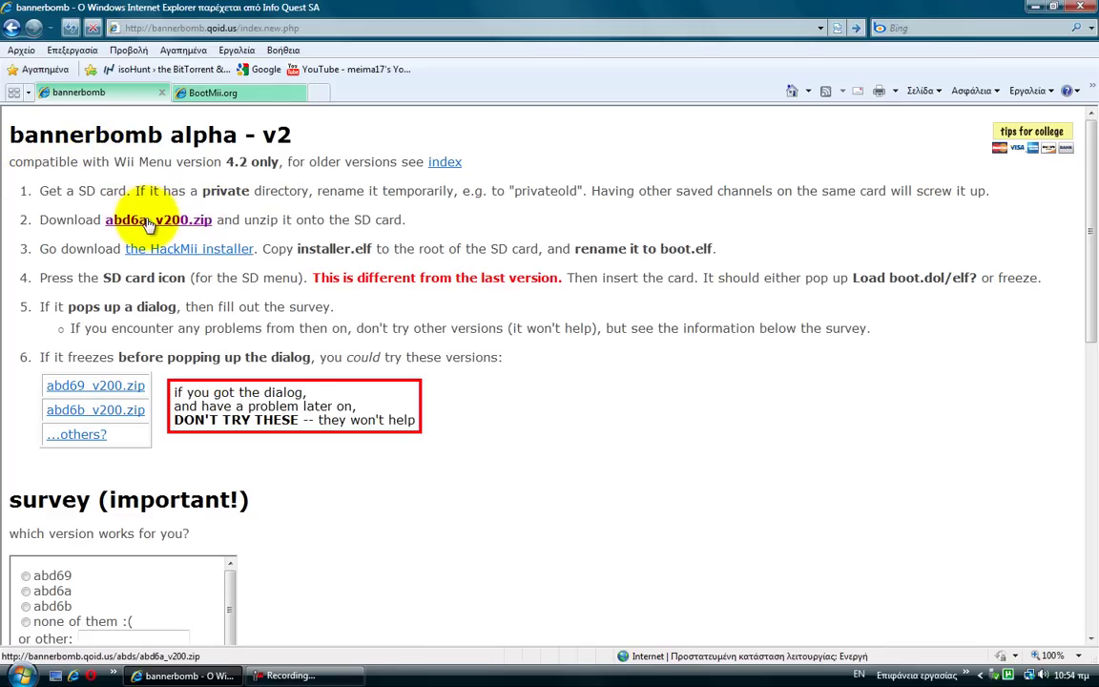
Save abd6a_v200.zip to the Desktop, overwriting the existing copy
click(148, 221)
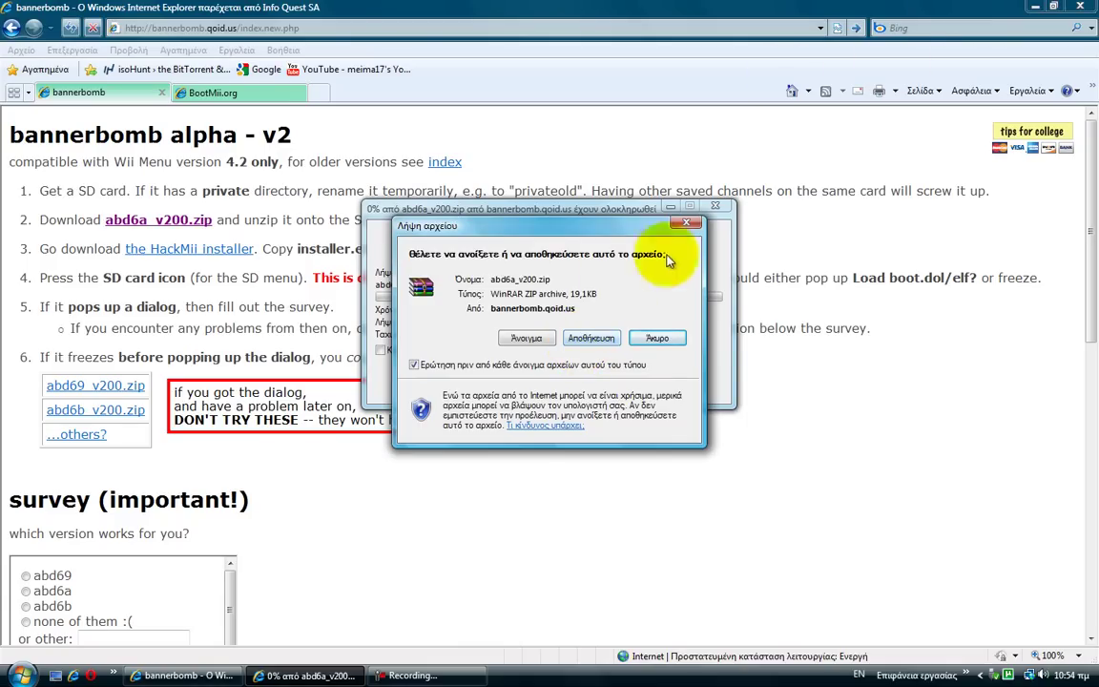
click(593, 339)
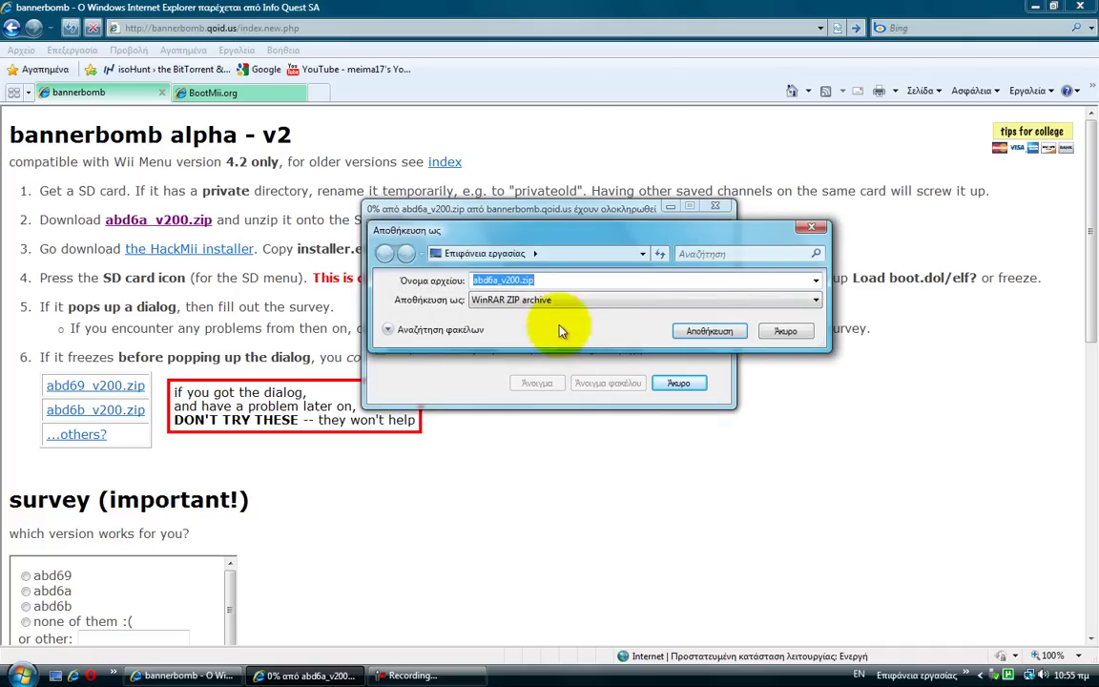
click(706, 331)
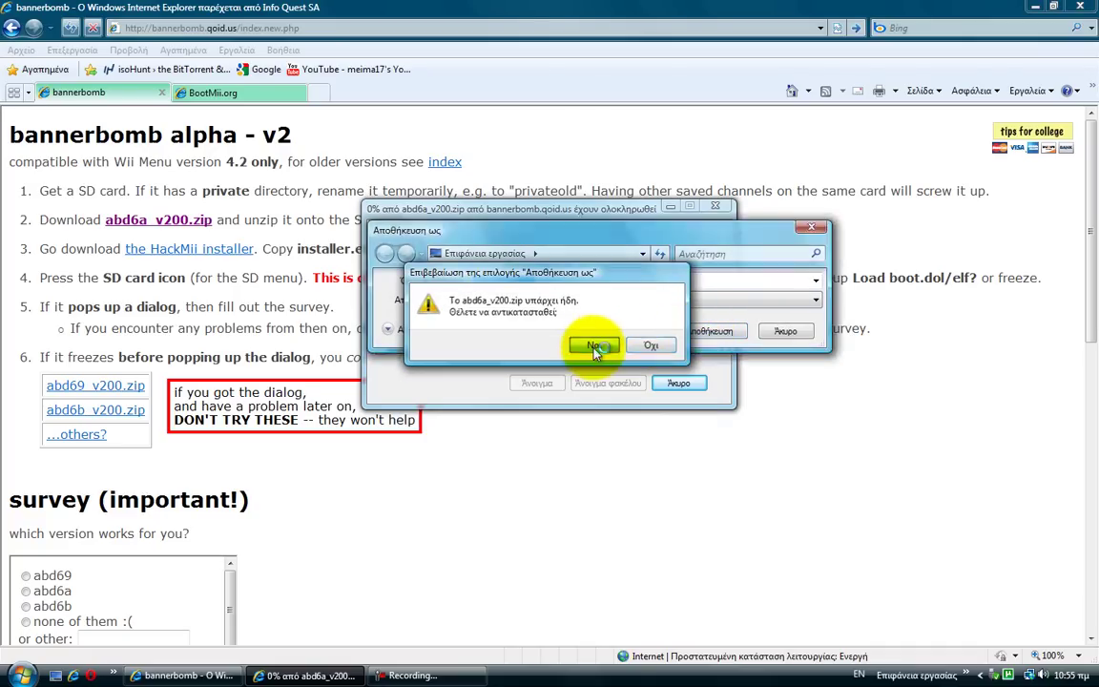
click(593, 344)
click(685, 383)
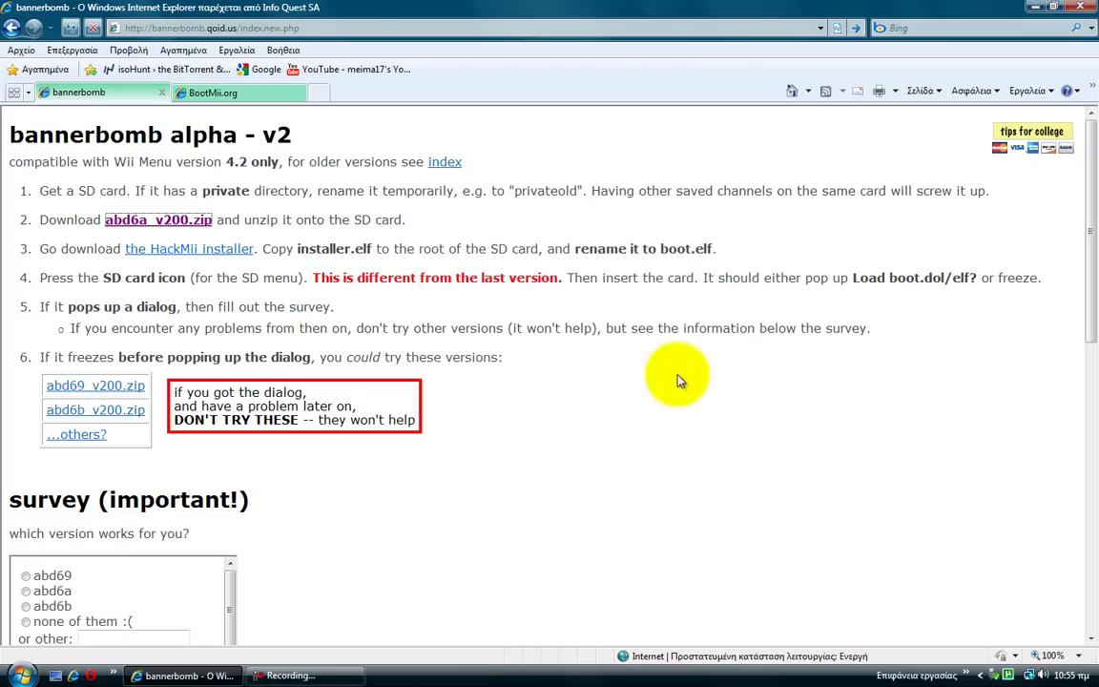
Save hackmii_installer_v0.6.zip from BootMii.org to the Desktop, replacing the old copy, then close Internet Explorer
click(229, 93)
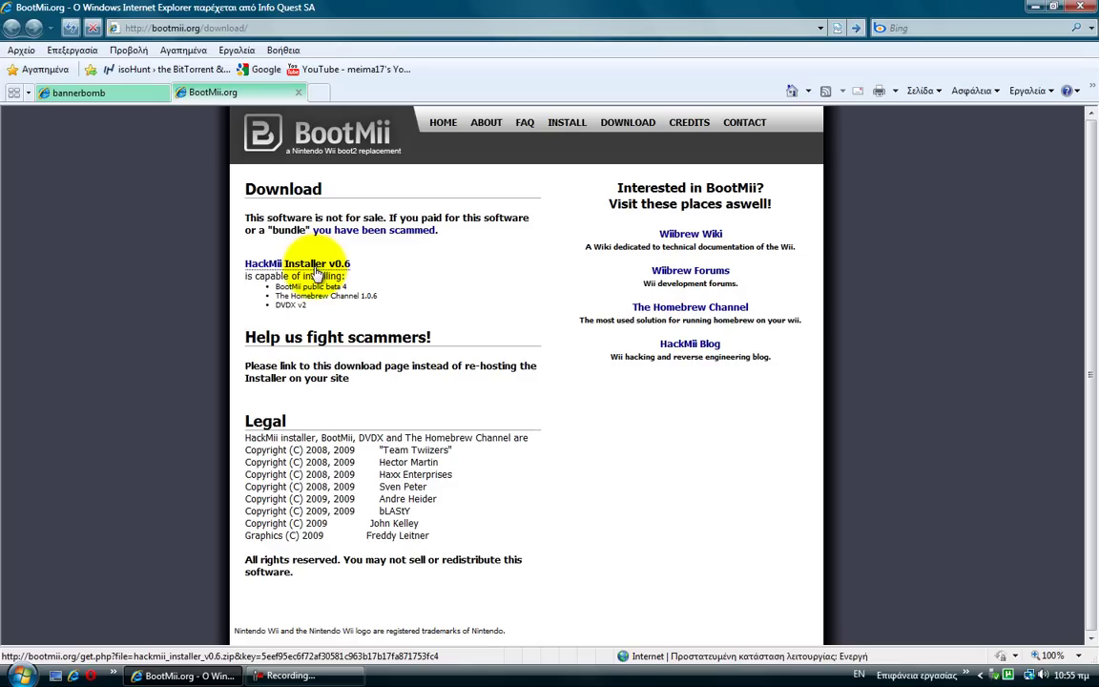
click(267, 264)
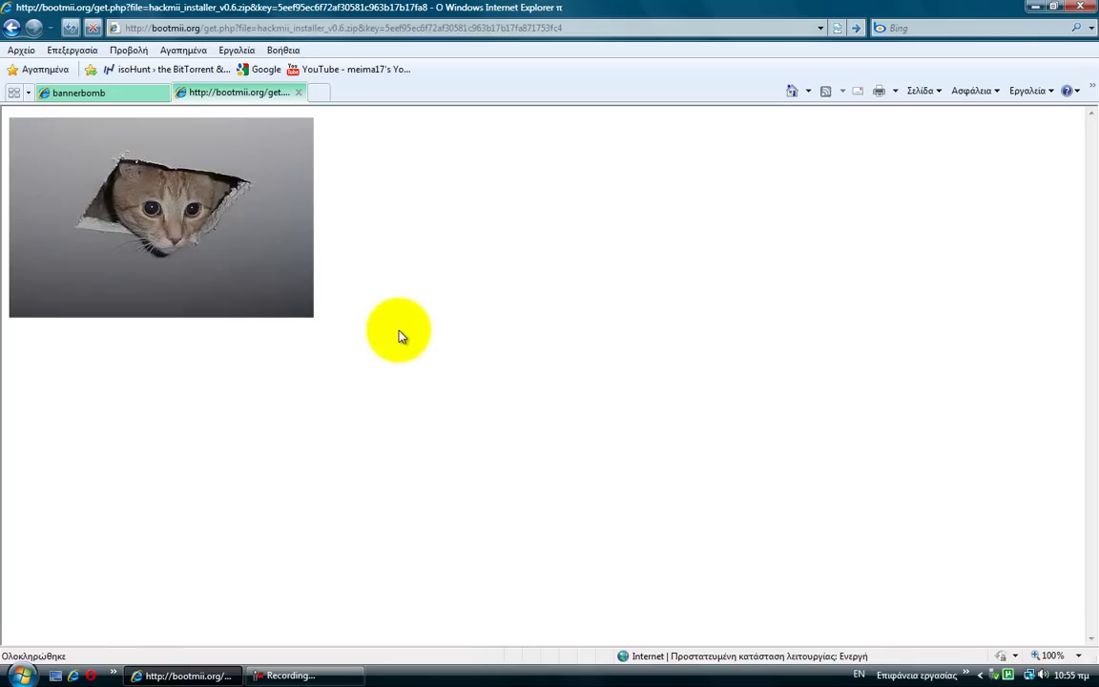
click(13, 28)
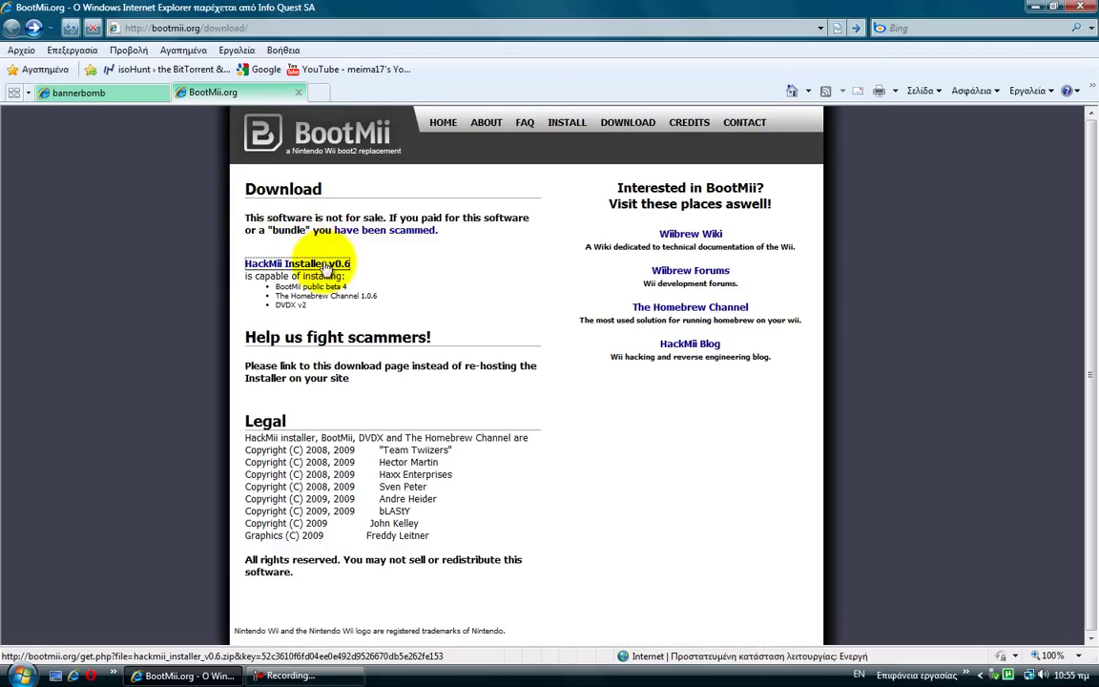
click(325, 264)
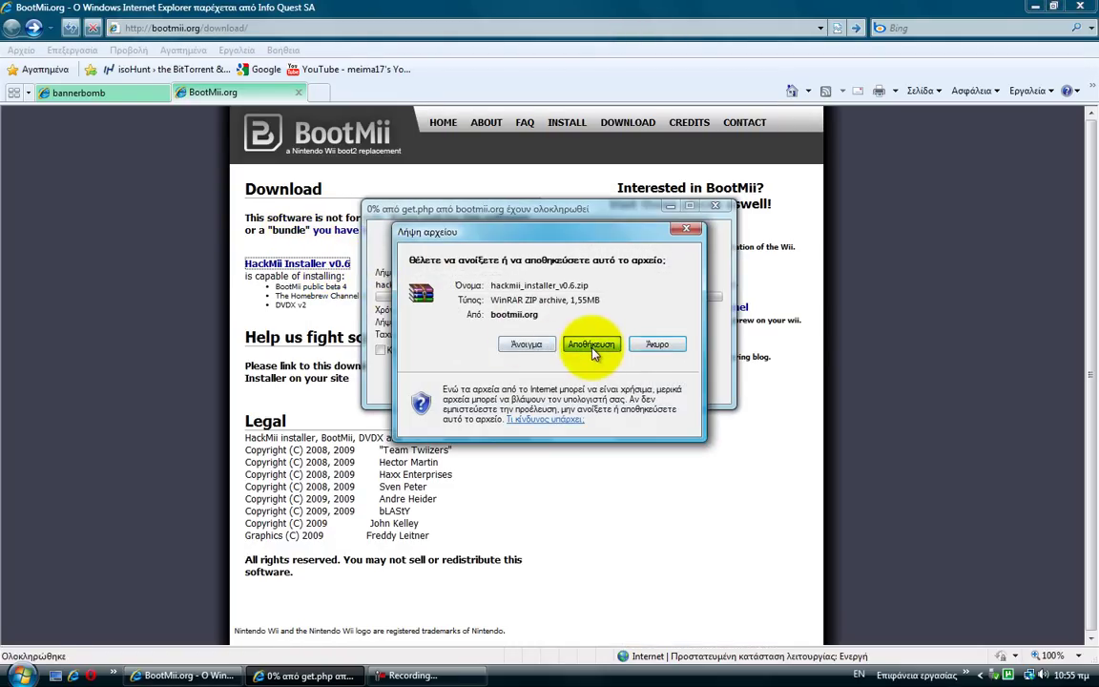
click(592, 345)
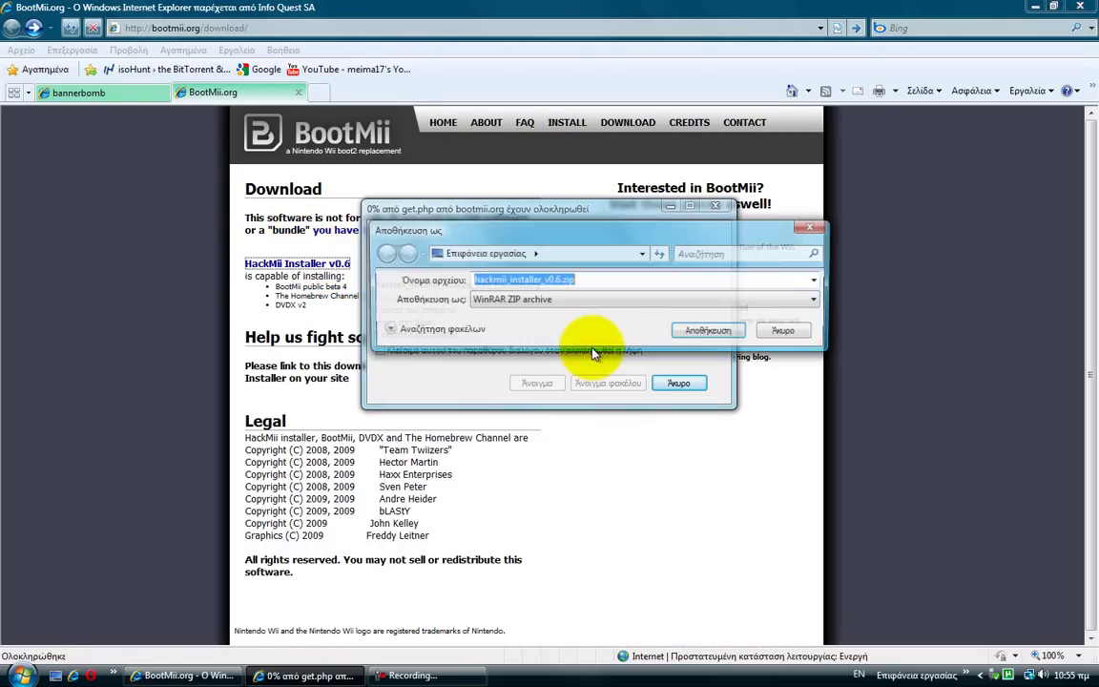
click(709, 335)
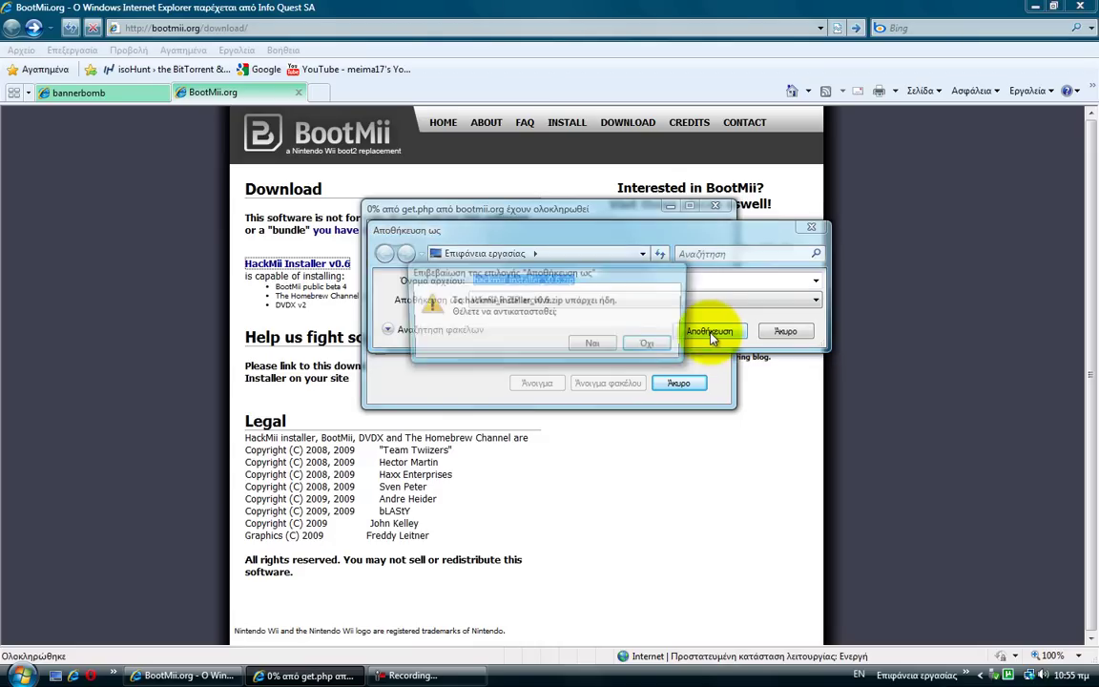
click(595, 347)
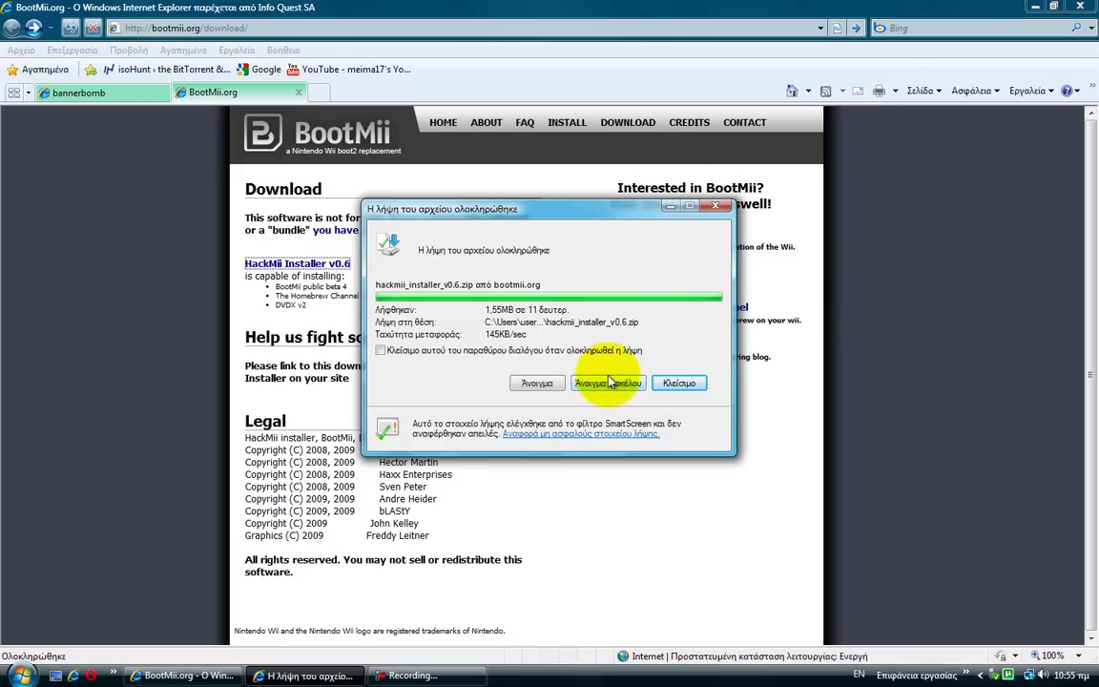
click(681, 384)
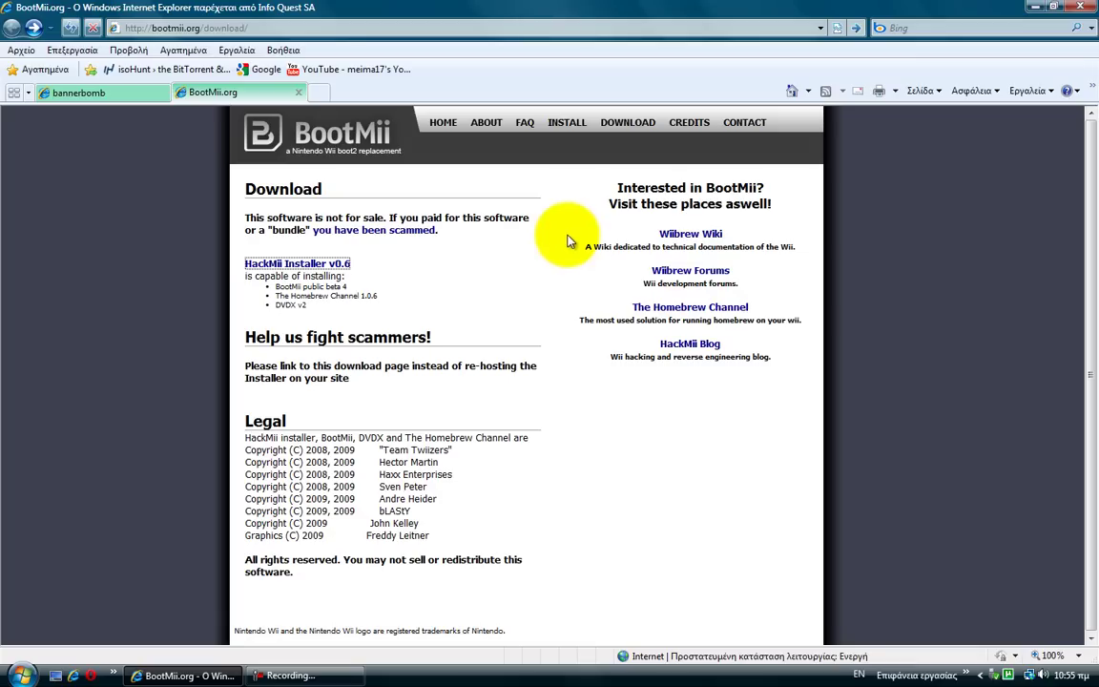
click(1093, 7)
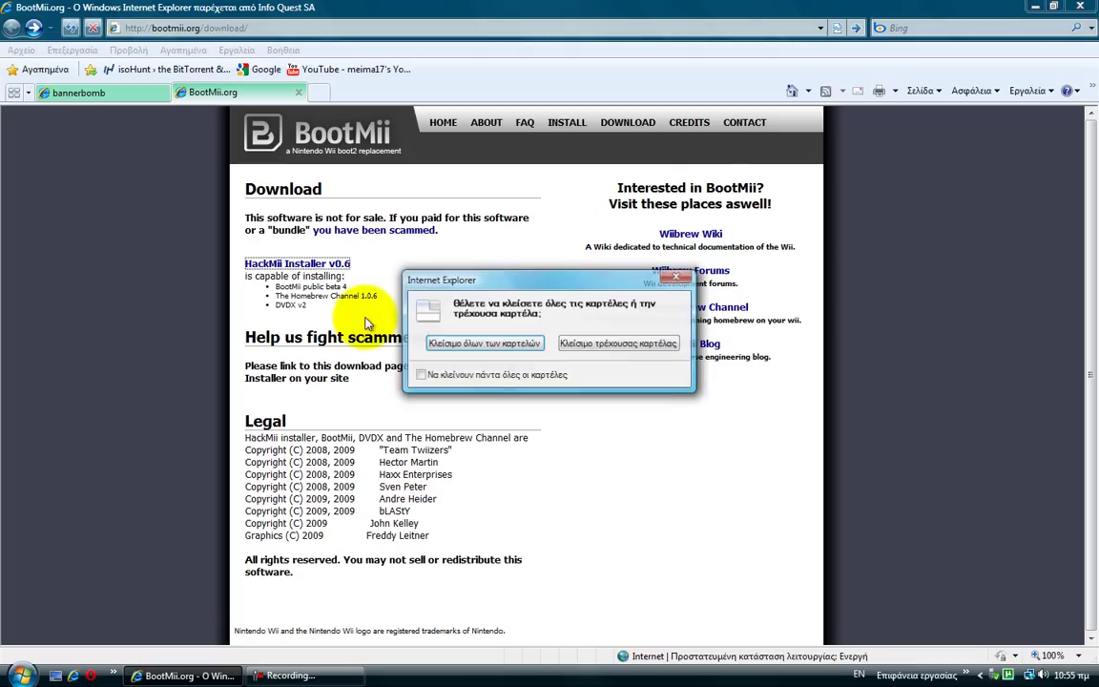
Close all browser tabs and open the SD CARD (G:) drive in Explorer
click(472, 345)
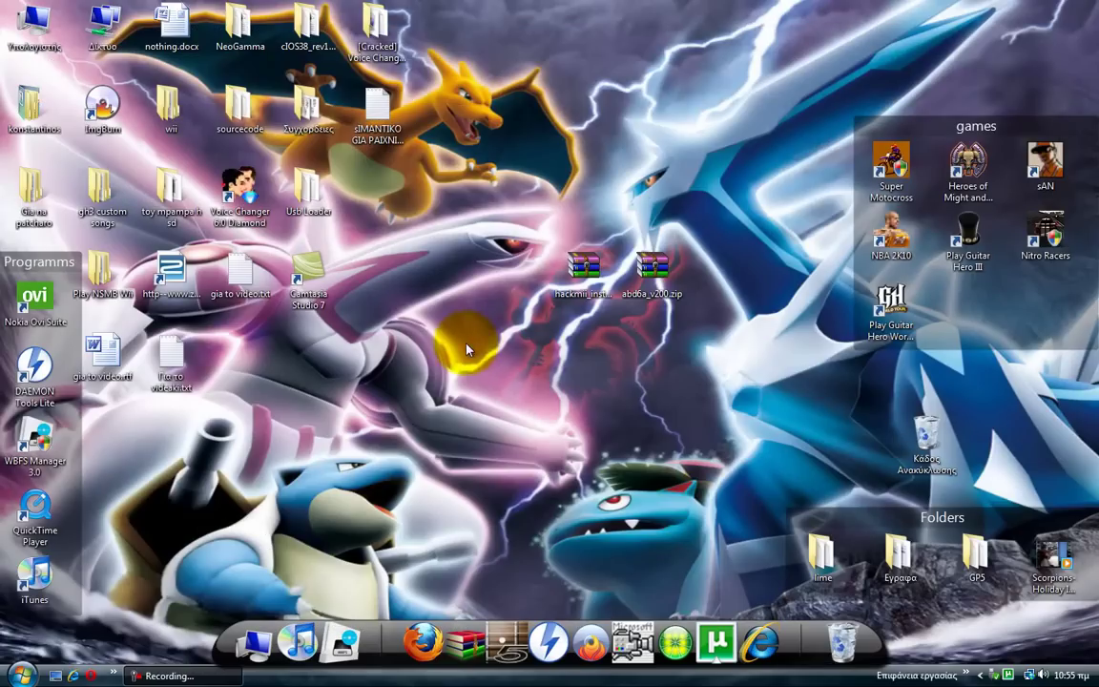
click(253, 637)
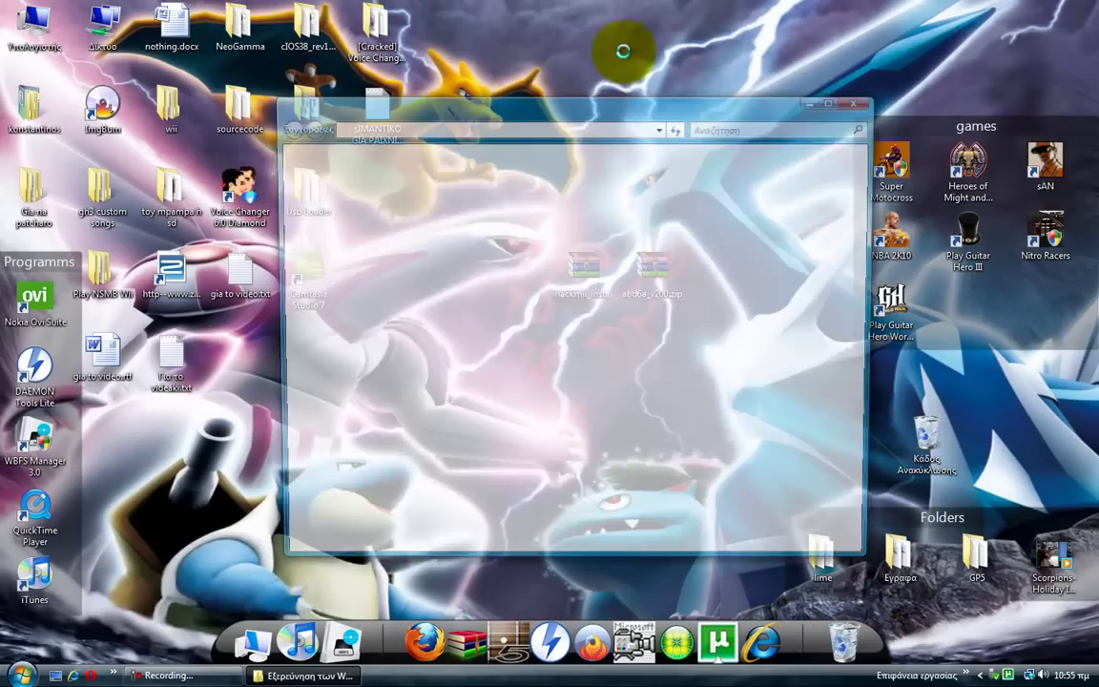
double_click(510, 360)
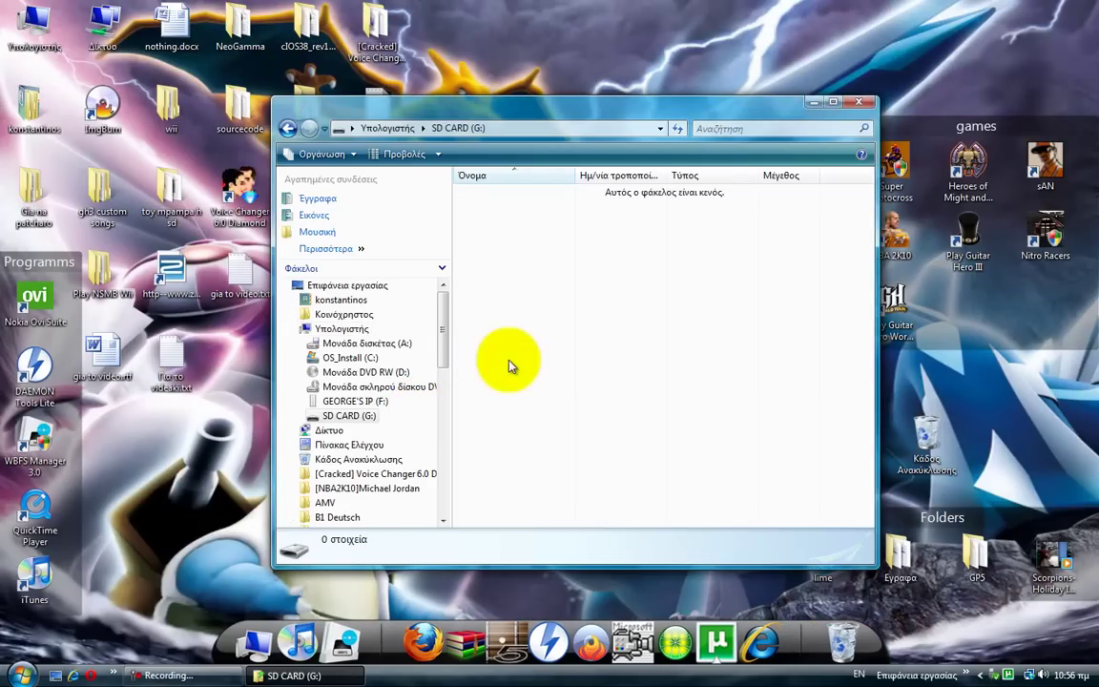
drag(561, 105, 494, 68)
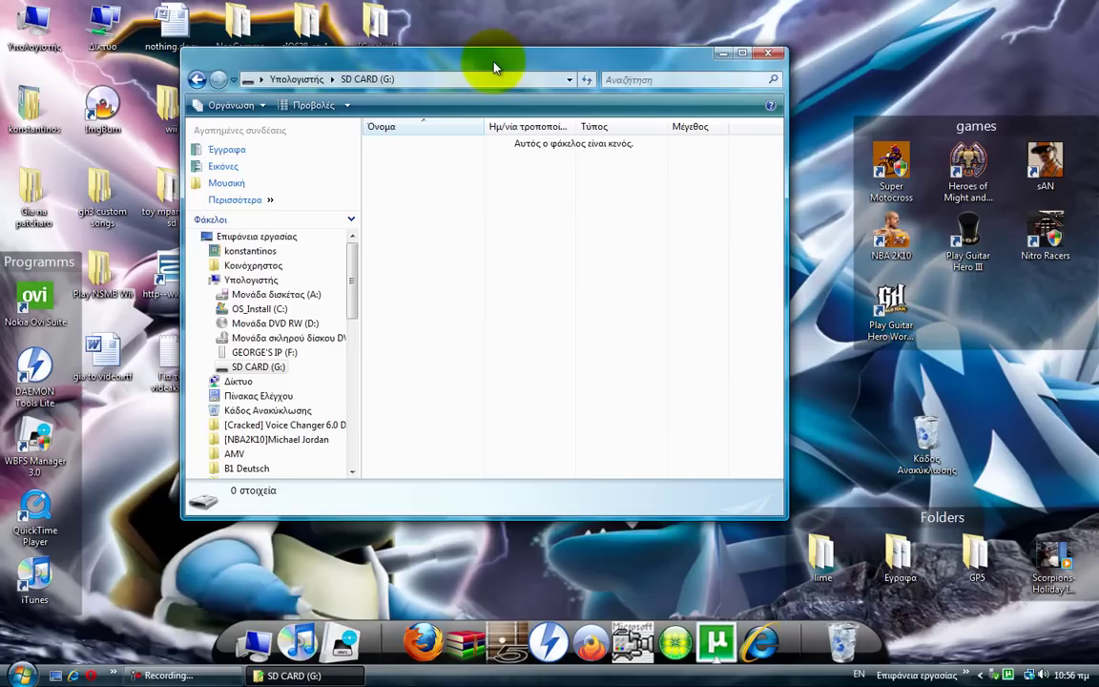
Minimize the SD CARD (G:) window and reposition the abd6a_v200.zip icon on the desktop
click(722, 54)
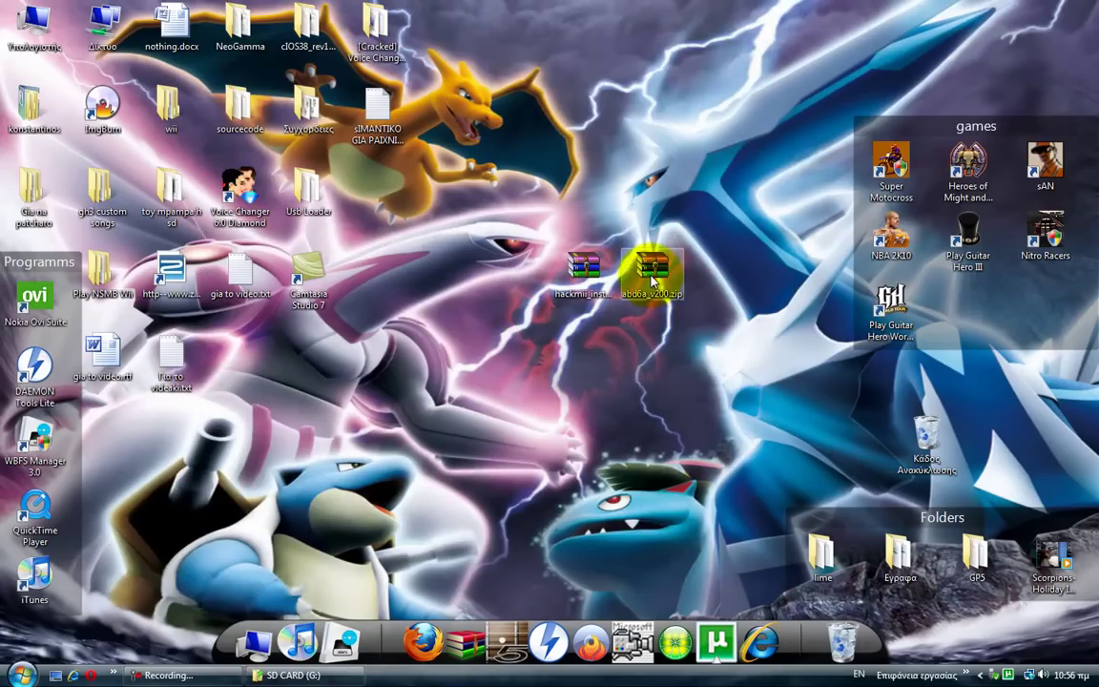
drag(649, 263, 440, 372)
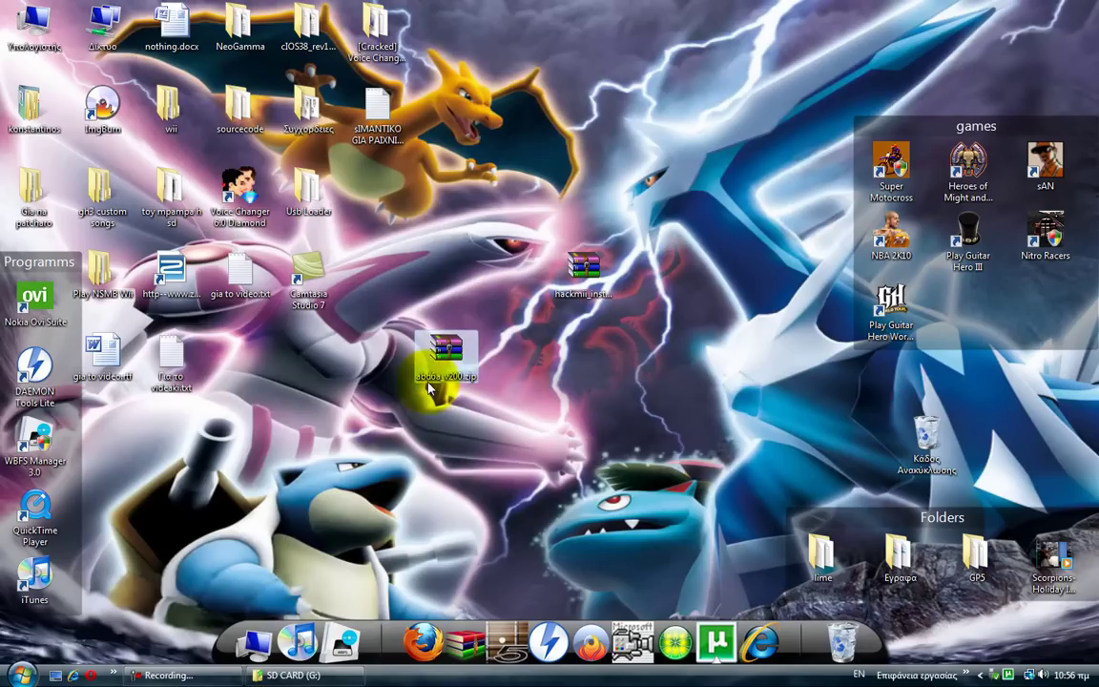
drag(468, 529, 435, 228)
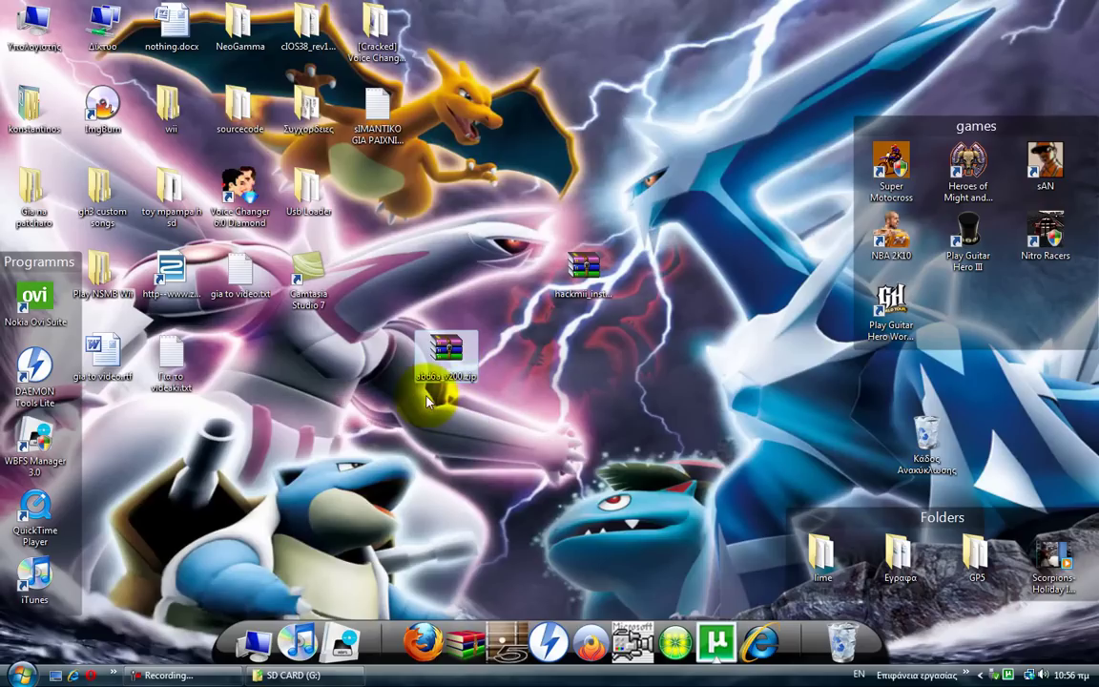
Extract abd6a_v200.zip with WinRAR into the root of SD CARD (G:)
mouse_move(453, 379)
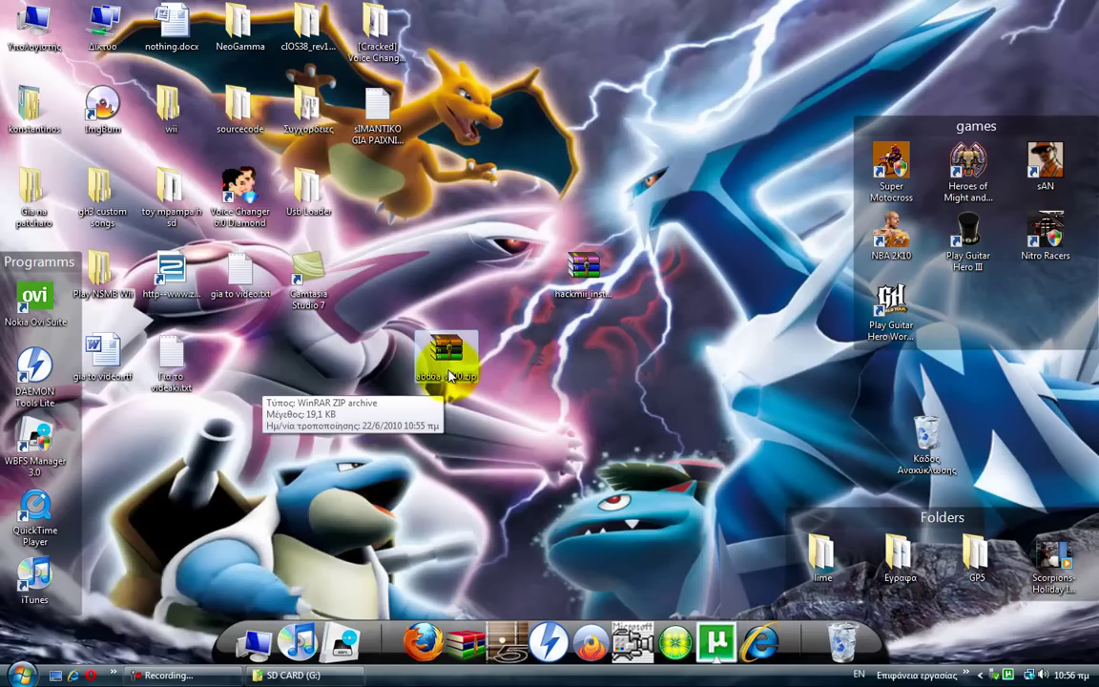
right_click(450, 377)
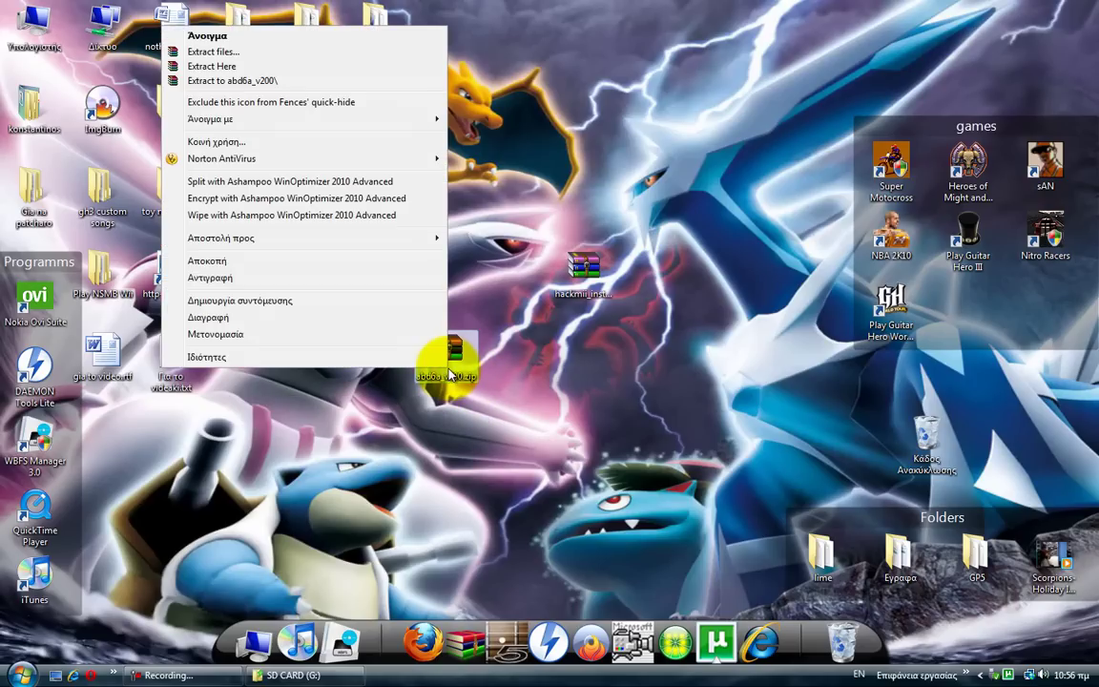
click(282, 54)
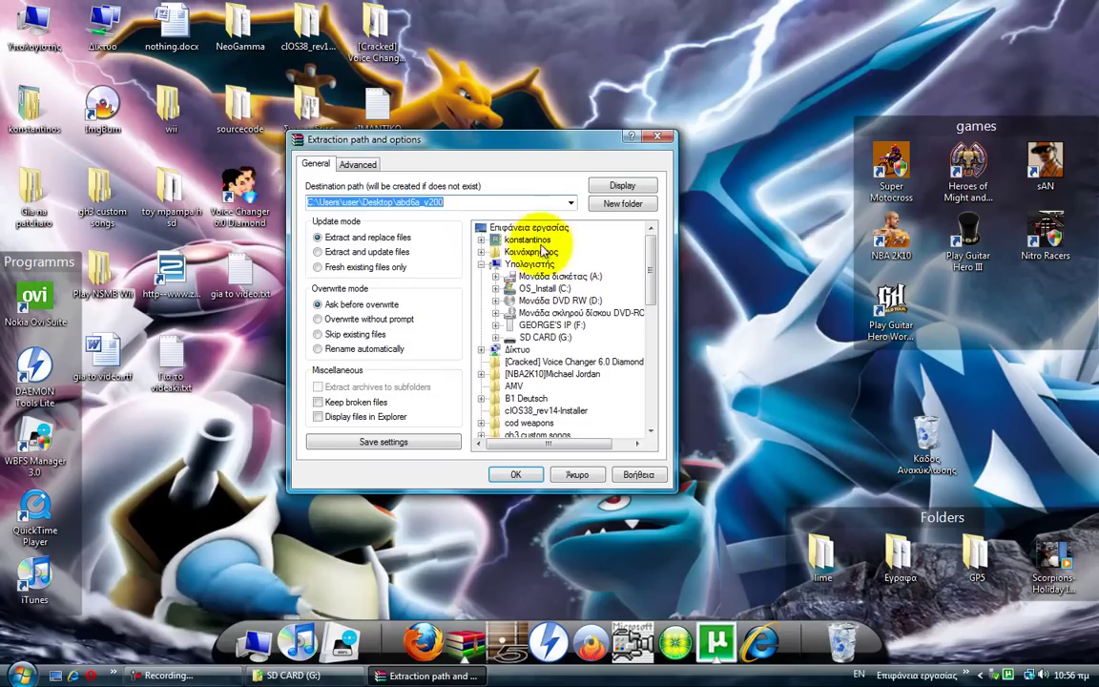
click(553, 339)
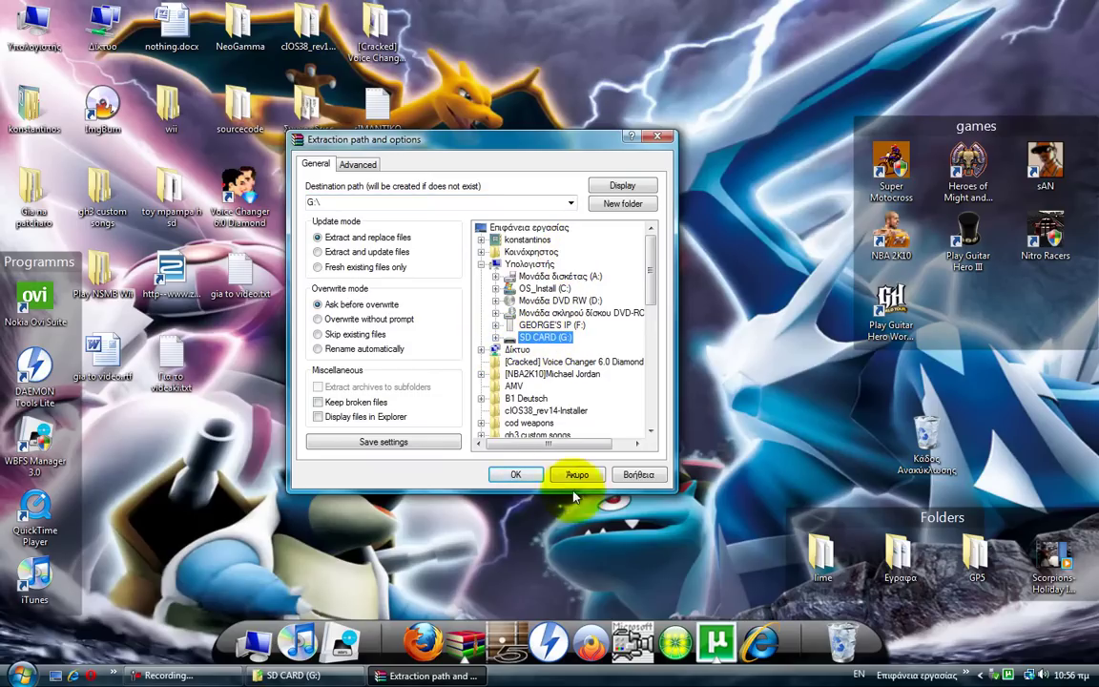
click(516, 477)
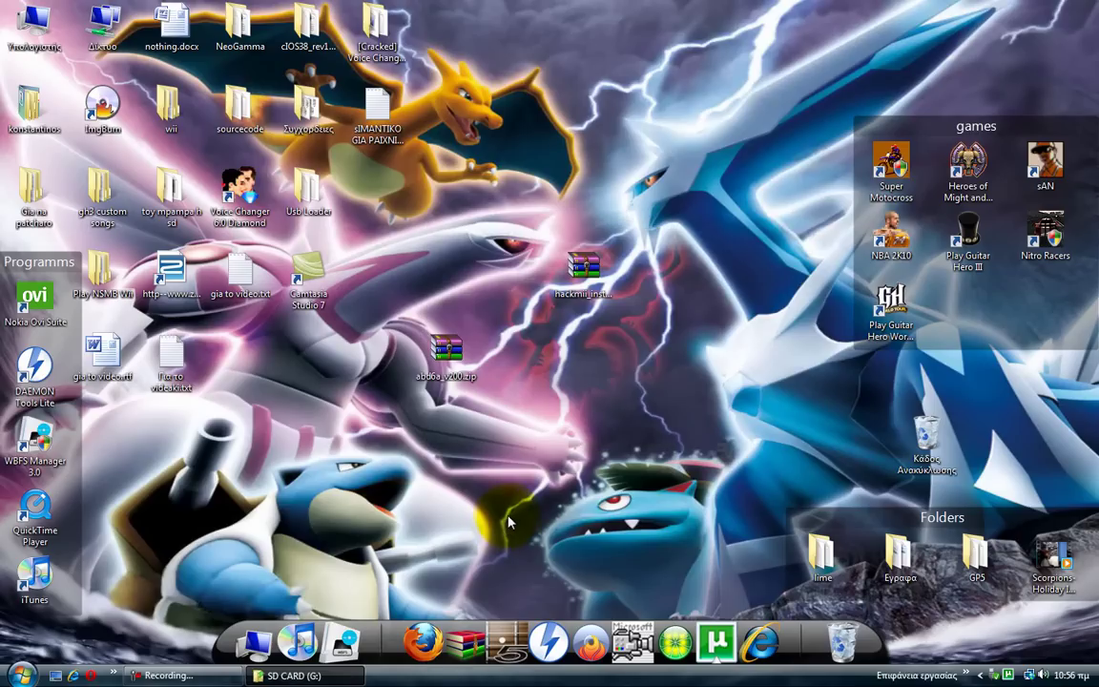
Restore the SD card window to confirm the new private folder, then minimize it again
click(294, 675)
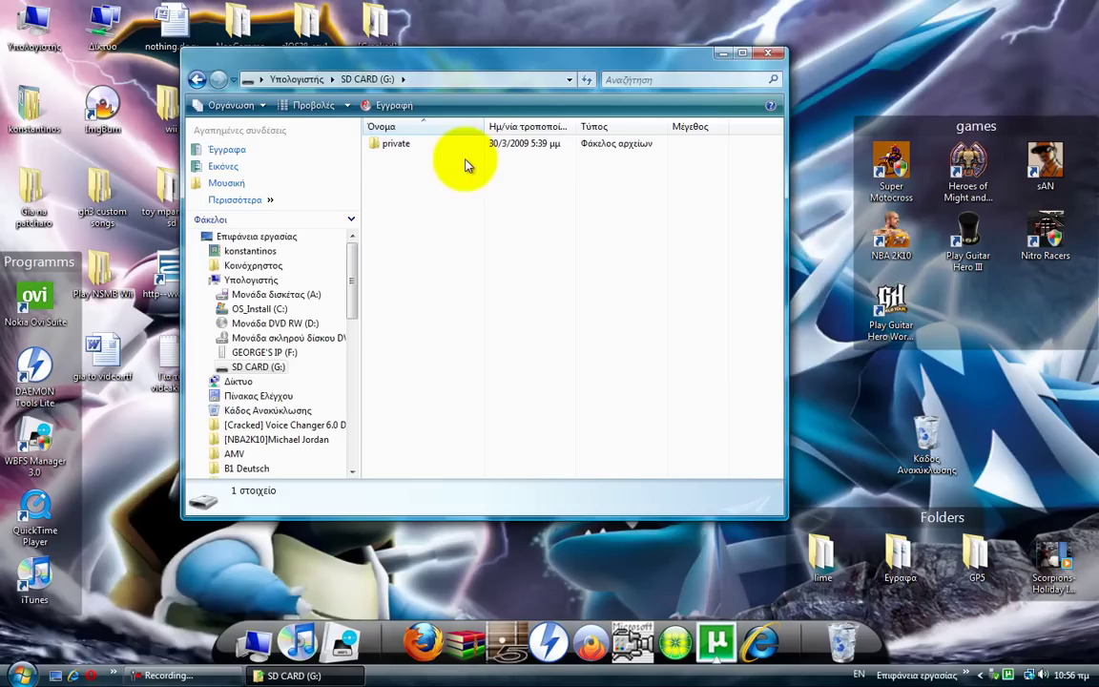
click(415, 143)
click(491, 270)
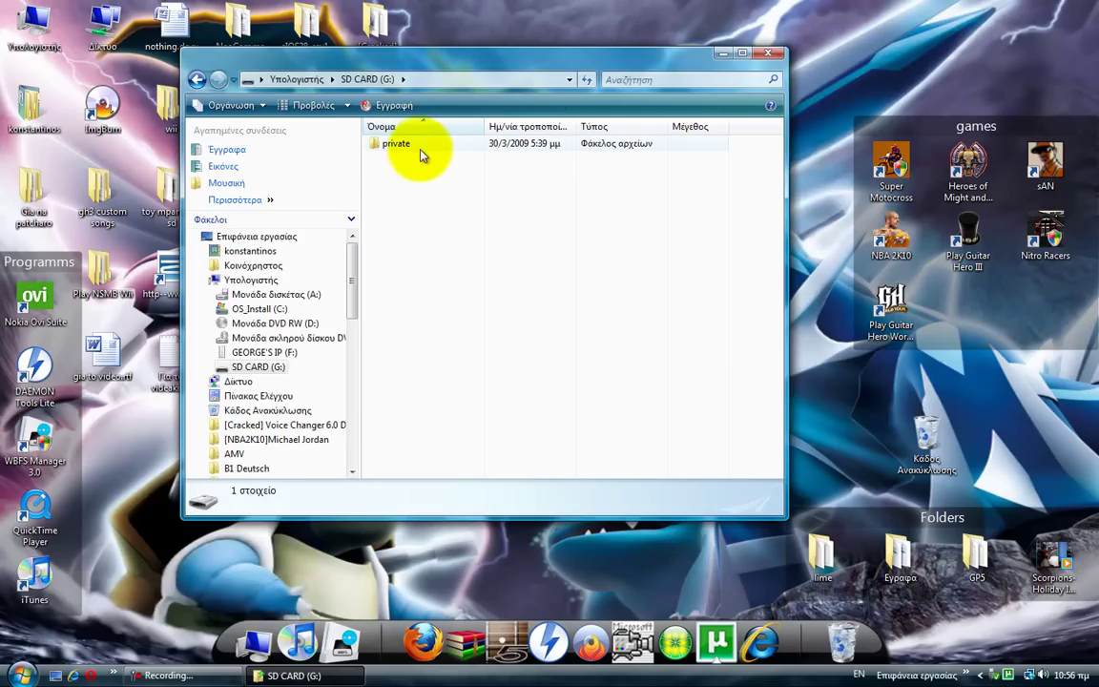
click(423, 145)
click(452, 238)
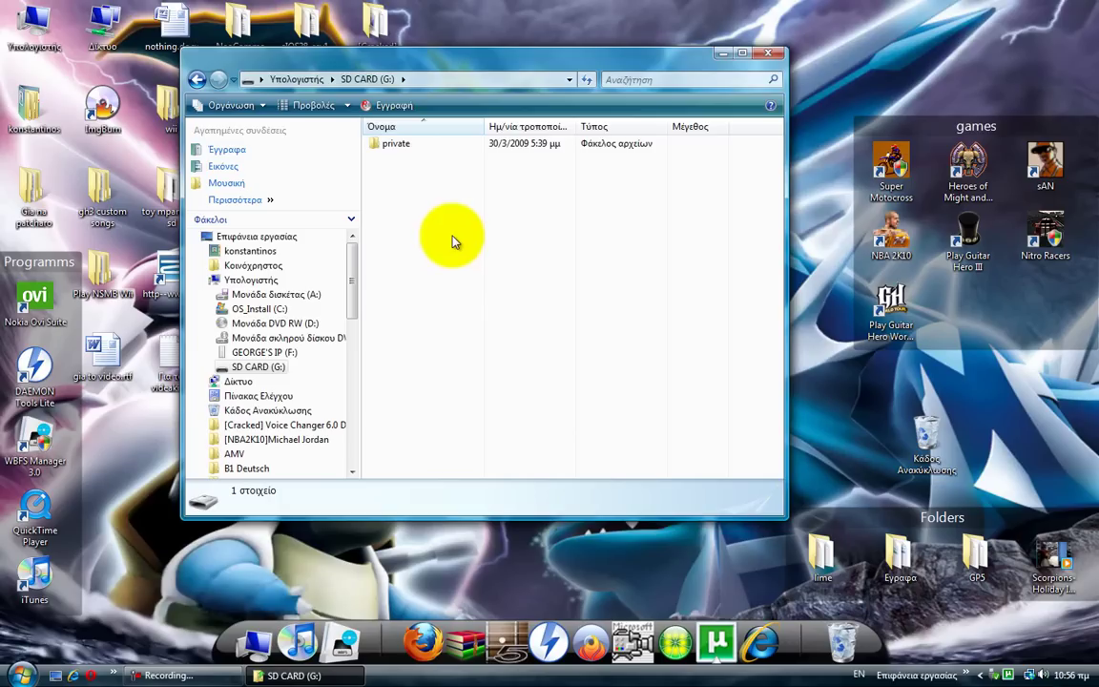
click(717, 52)
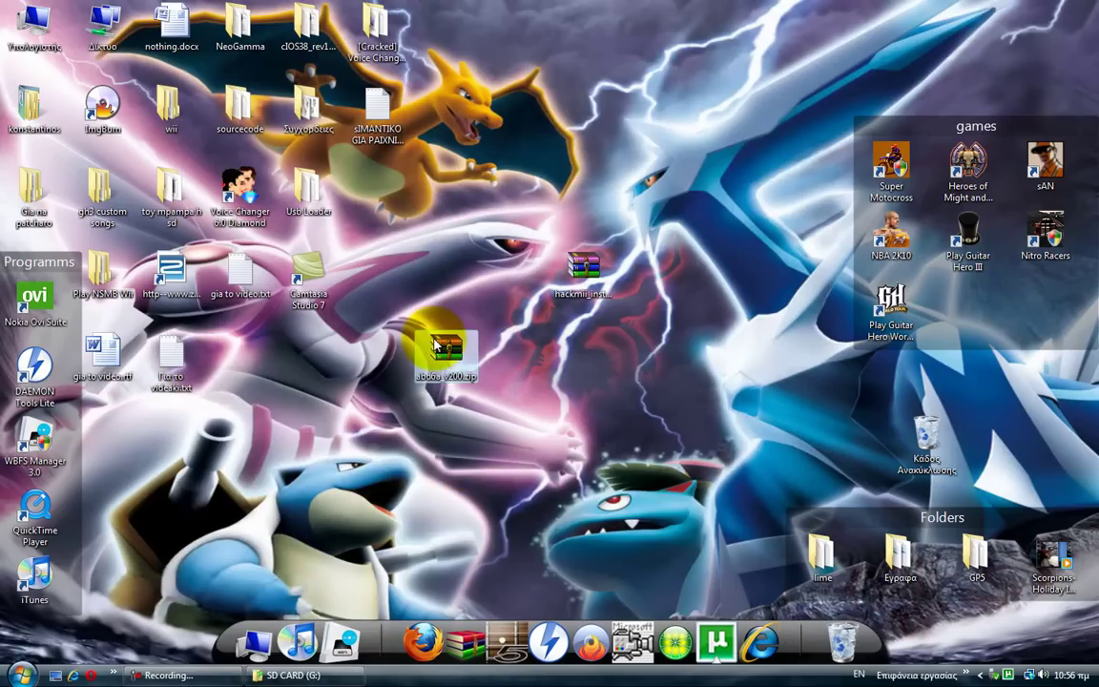
Extract hackmii_installer_v0.6.zip here on the desktop, replacing the previously extracted files
click(591, 275)
drag(594, 276, 591, 361)
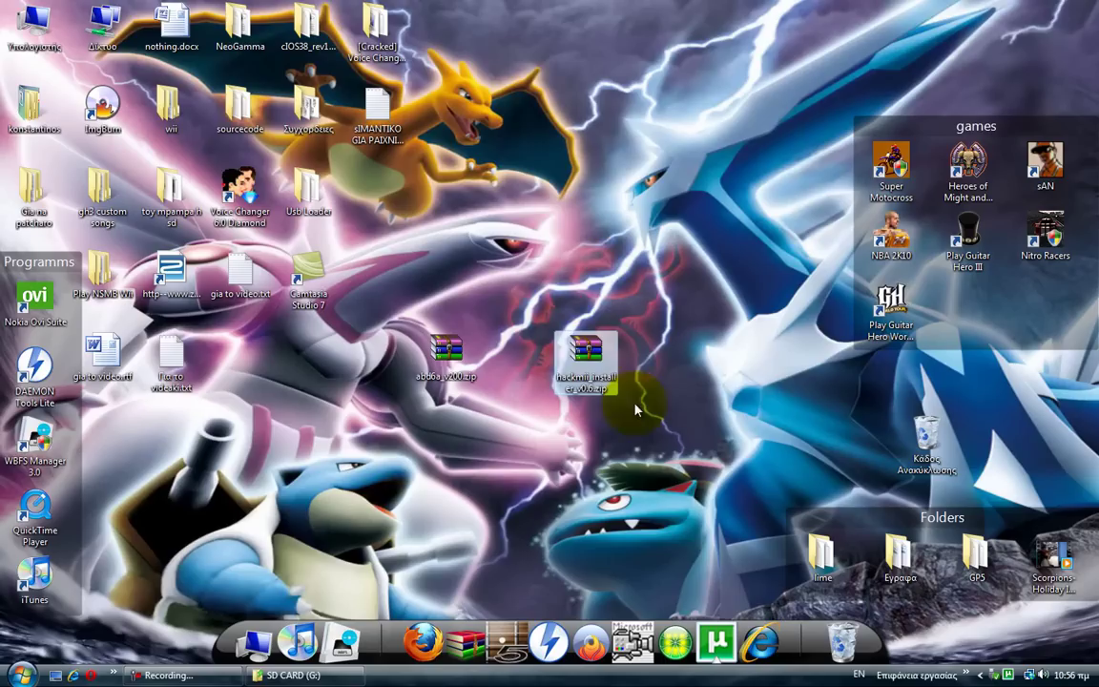
right_click(584, 370)
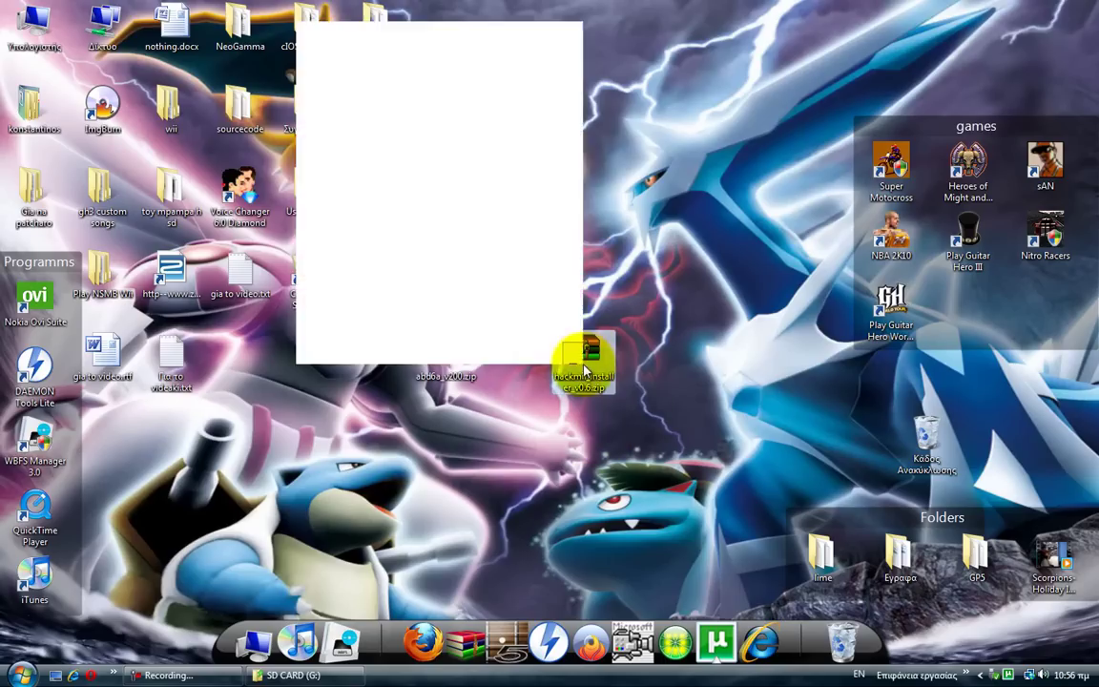
click(615, 437)
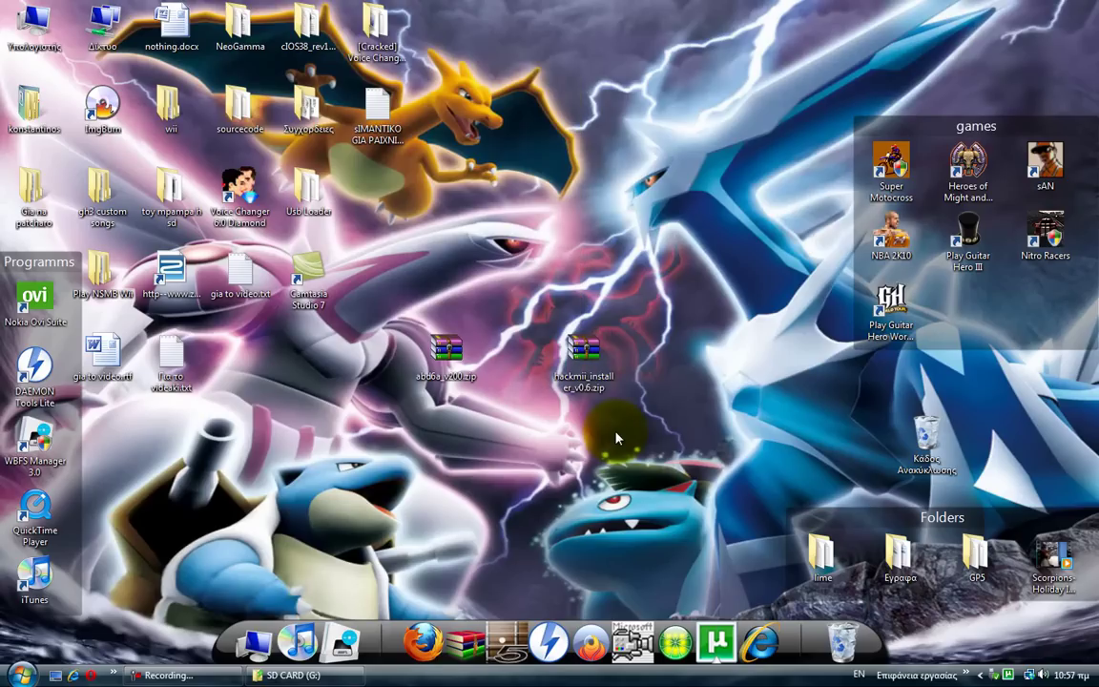
right_click(575, 367)
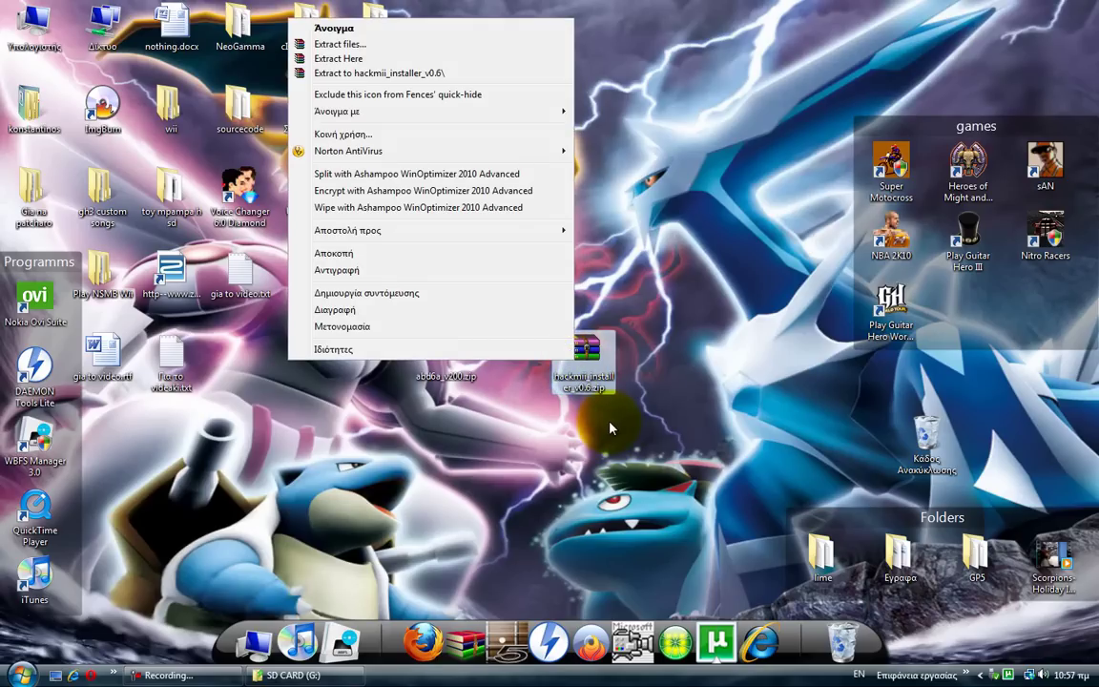
click(338, 56)
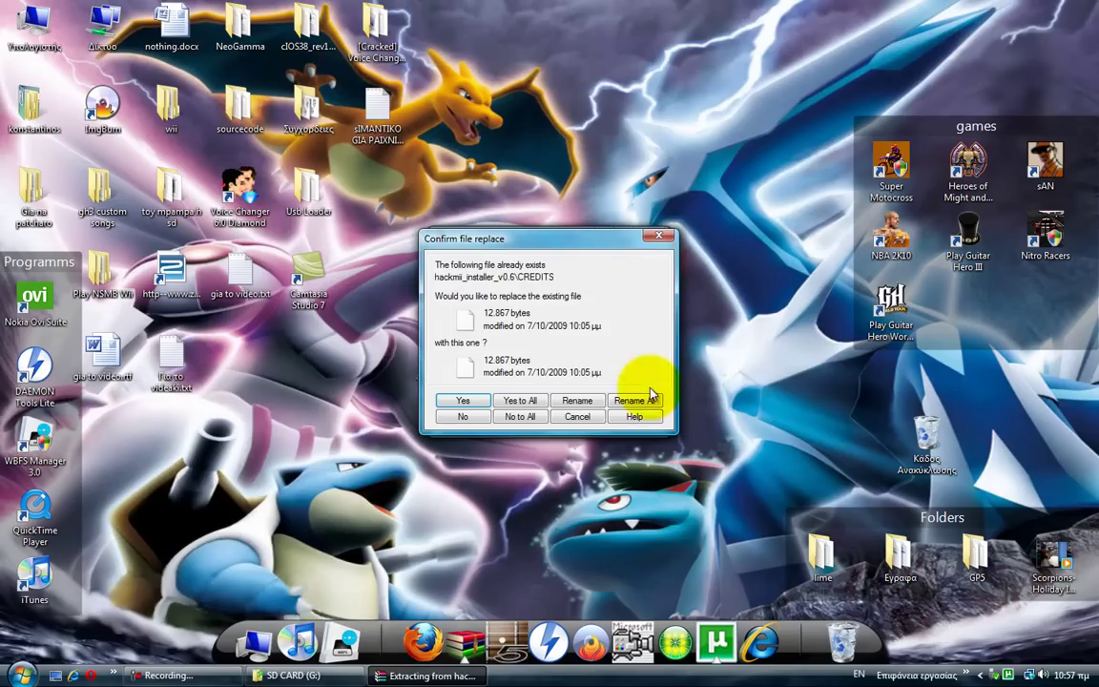
click(532, 403)
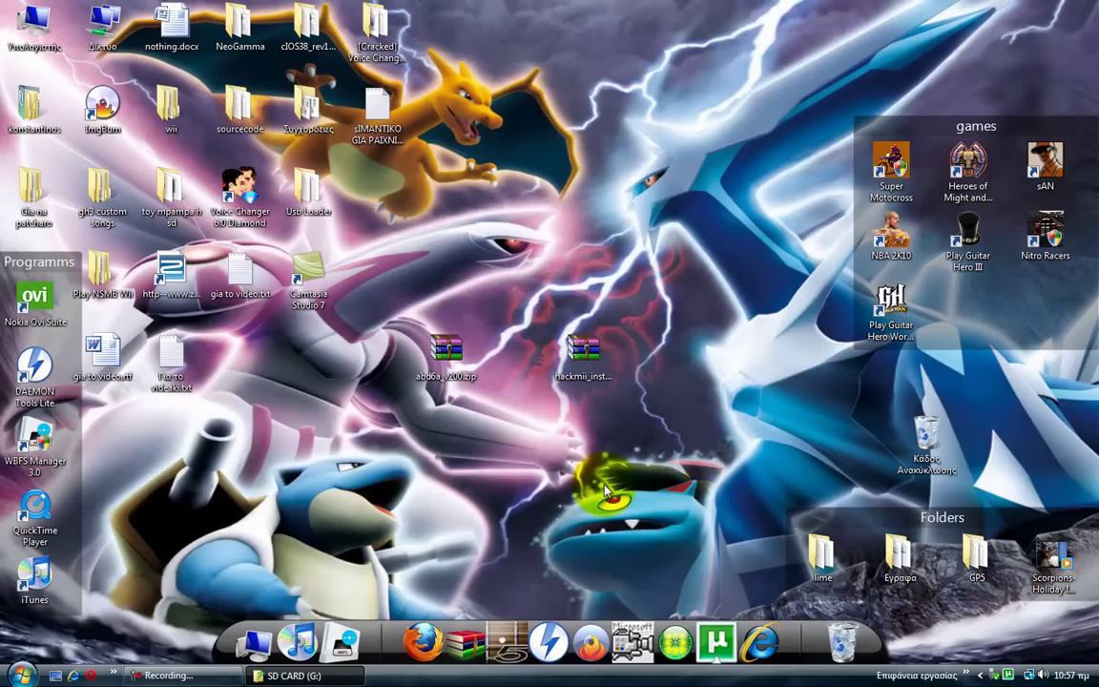
Open the HackMii archive in WinRAR at its inner folder and select its contents, dismissing the licence reminder
double_click(583, 351)
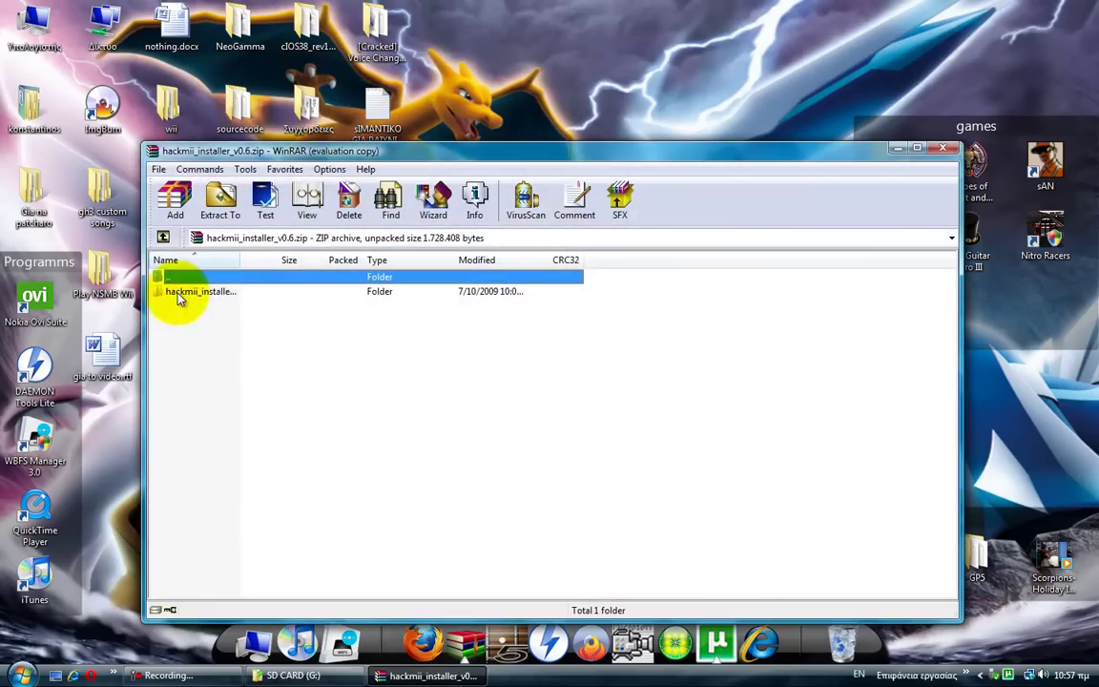
double_click(177, 294)
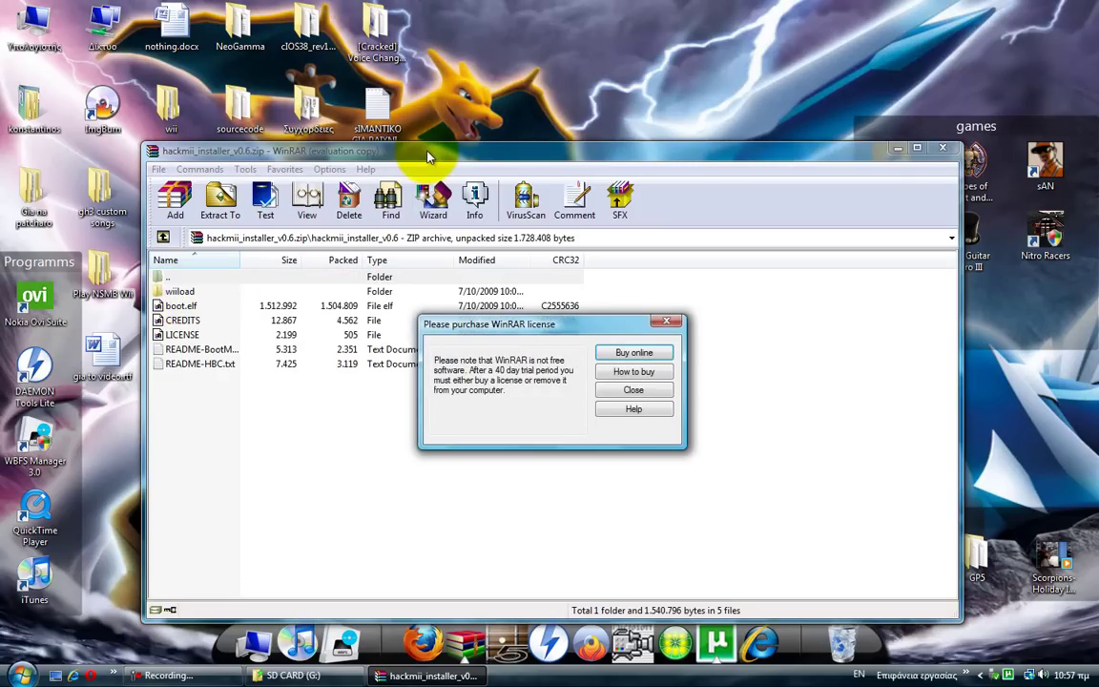
click(634, 390)
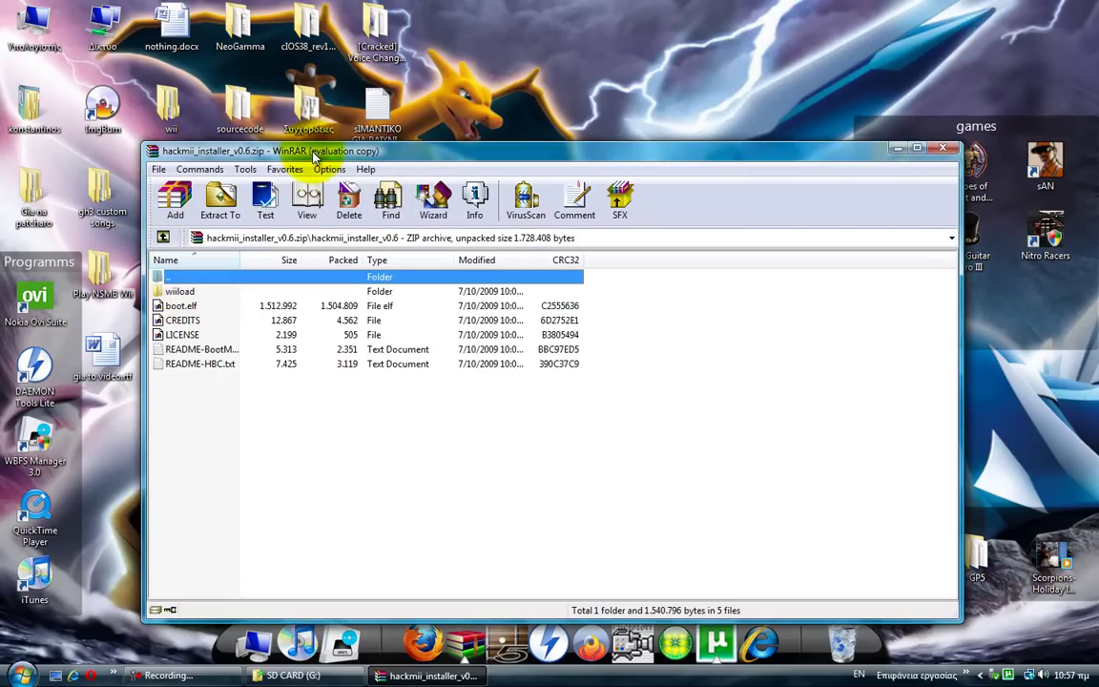
drag(313, 153, 401, 33)
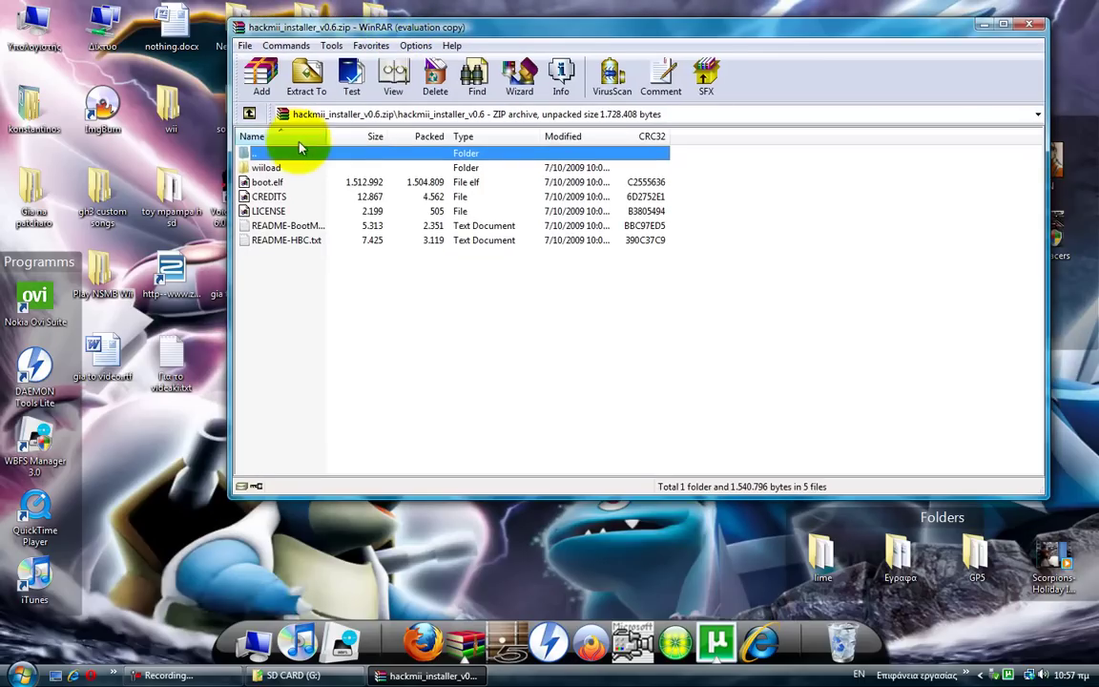
drag(342, 401, 228, 238)
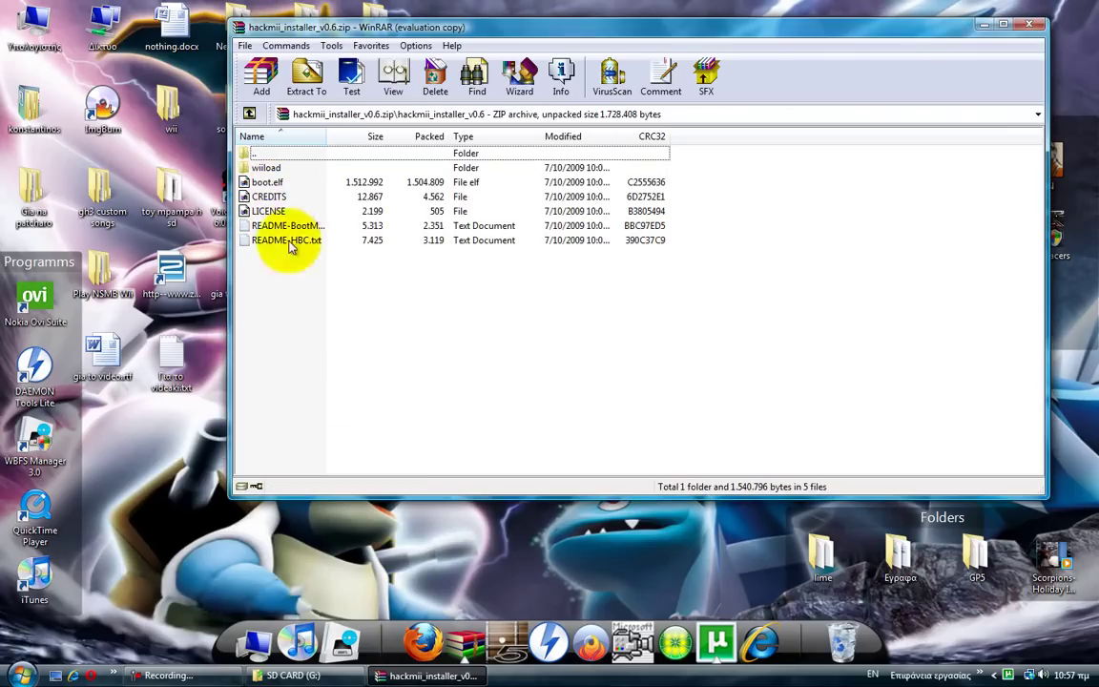
Drag boot.elf from the WinRAR list into the SD CARD (G:) root
drag(277, 182, 457, 254)
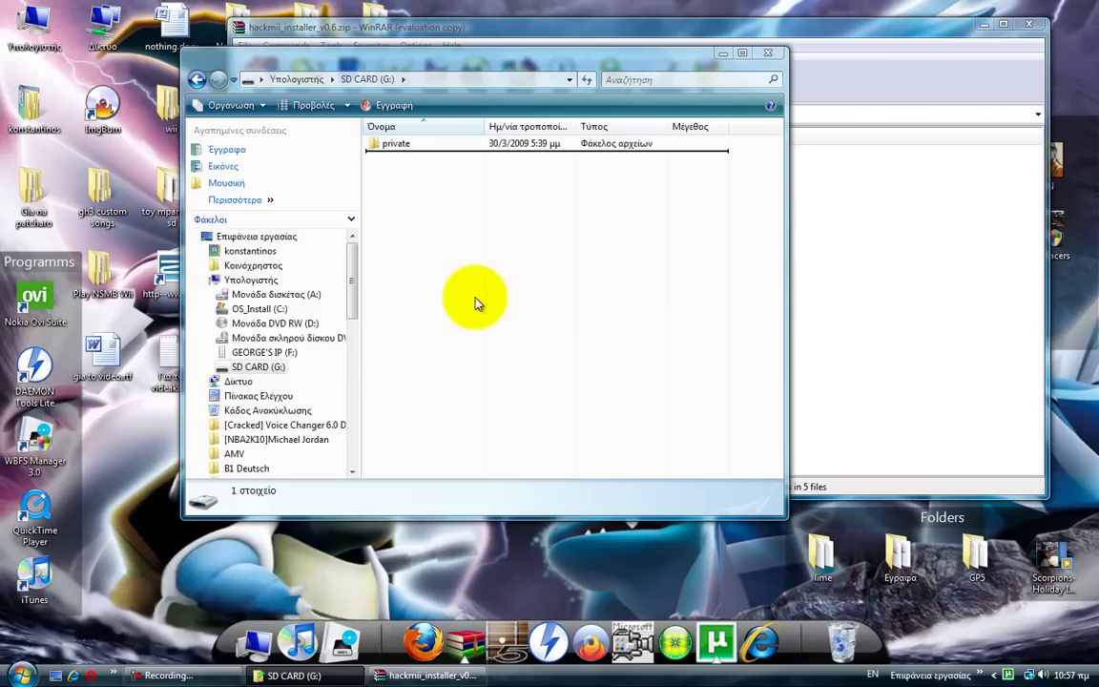